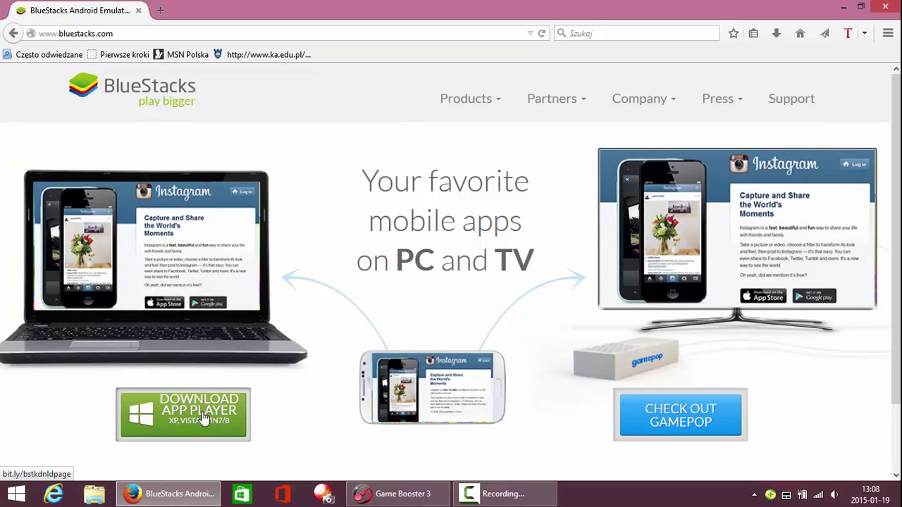
# Step: Download and save the BlueStacks App Player installer for Windows, and cancel the running download
pyautogui.click(197, 427)
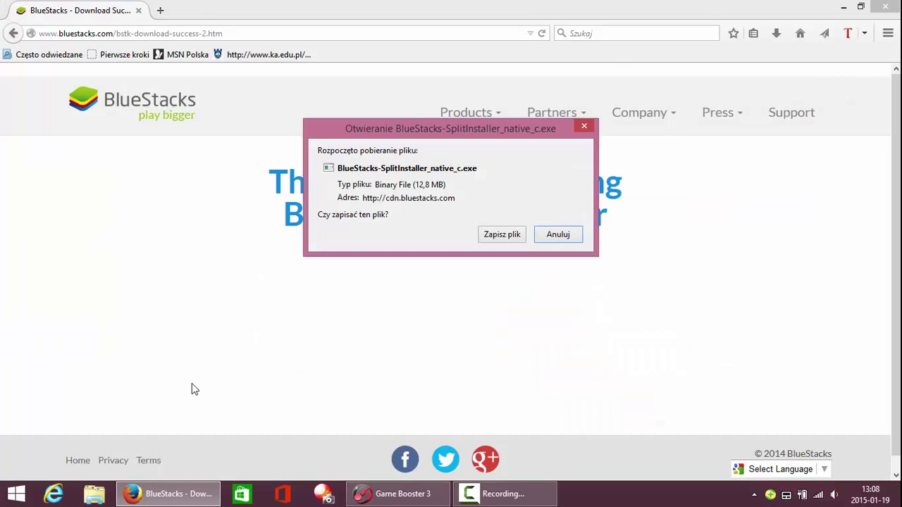
pyautogui.click(504, 235)
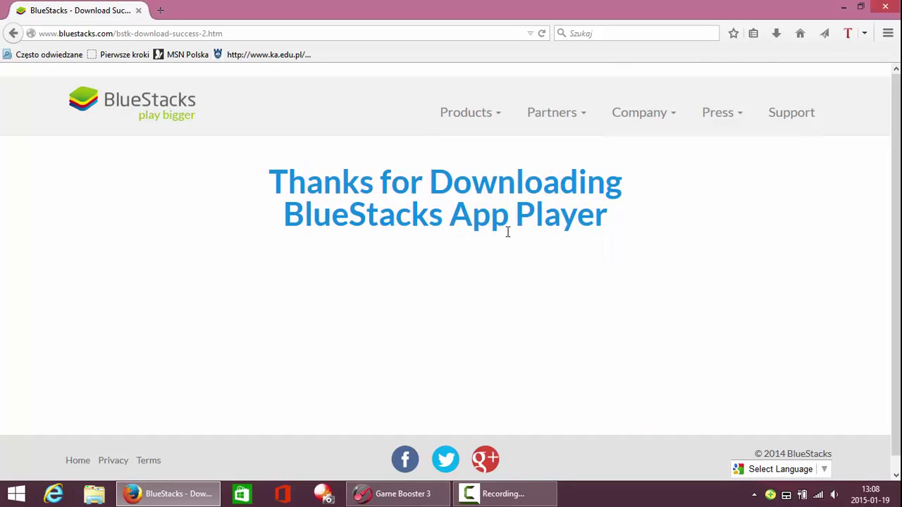
pyautogui.click(776, 33)
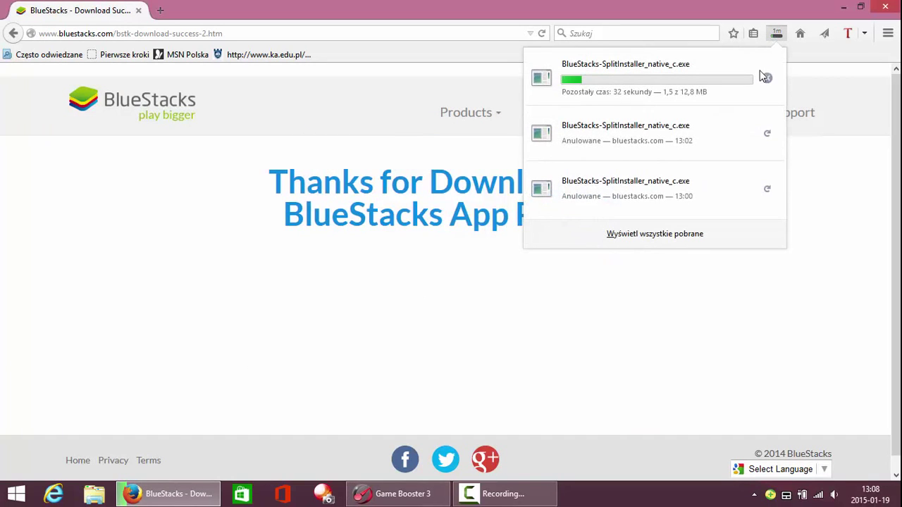
pyautogui.click(766, 78)
pyautogui.click(425, 368)
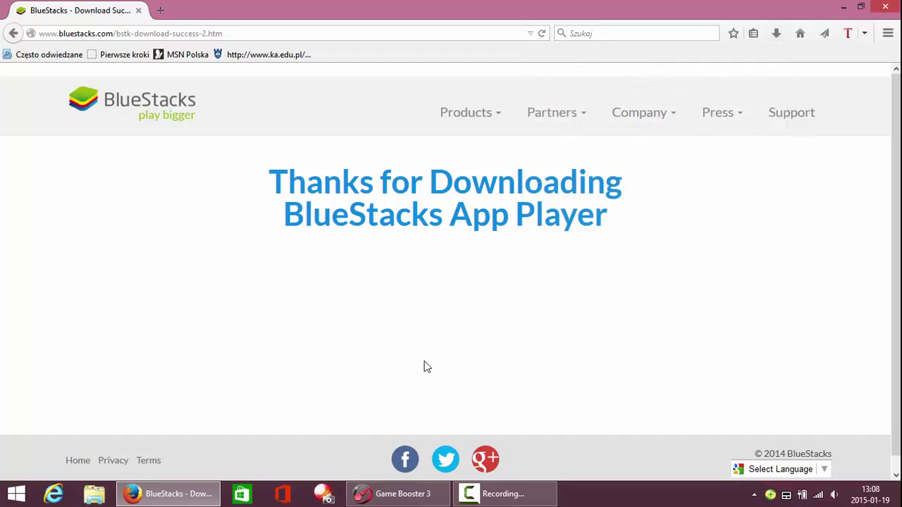
# Step: Minimise the browser and launch the already installed BlueStacks from the desktop
pyautogui.click(845, 9)
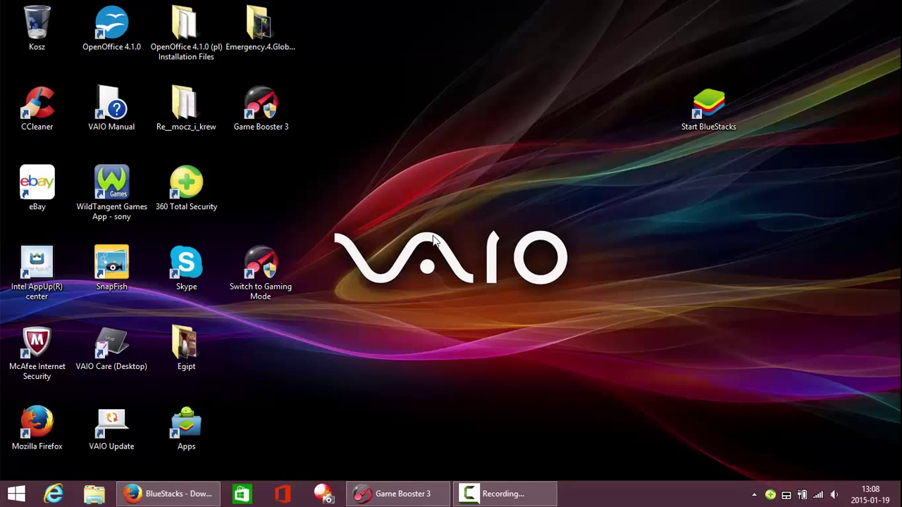
pyautogui.doubleClick(702, 116)
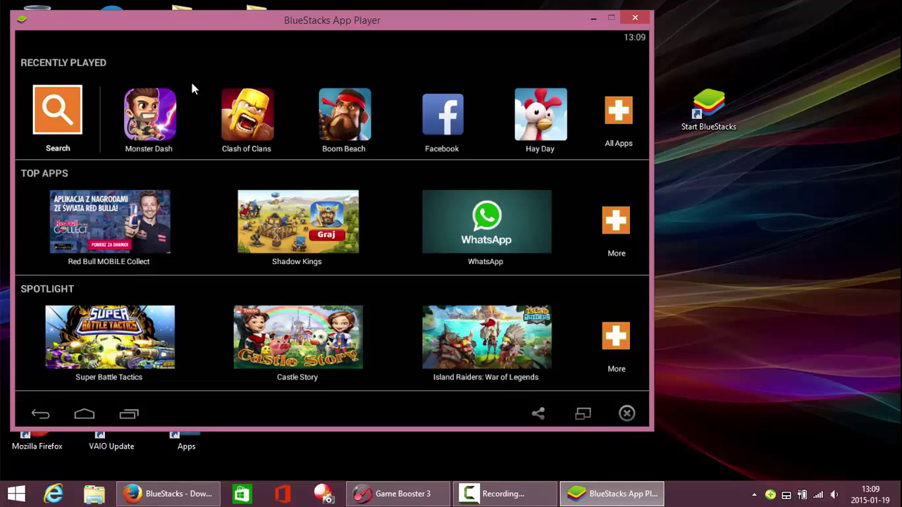
# Step: Look through the app categories on the BlueStacks home screen, down to Casual Games and back up to Recently Played
pyautogui.moveTo(401, 308); pyautogui.dragTo(403, 146)
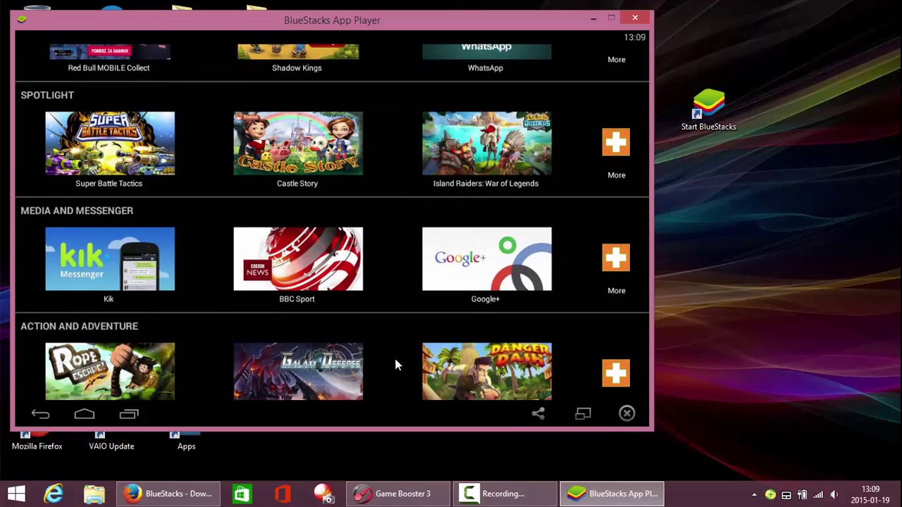
pyautogui.moveTo(397, 364); pyautogui.dragTo(404, 118)
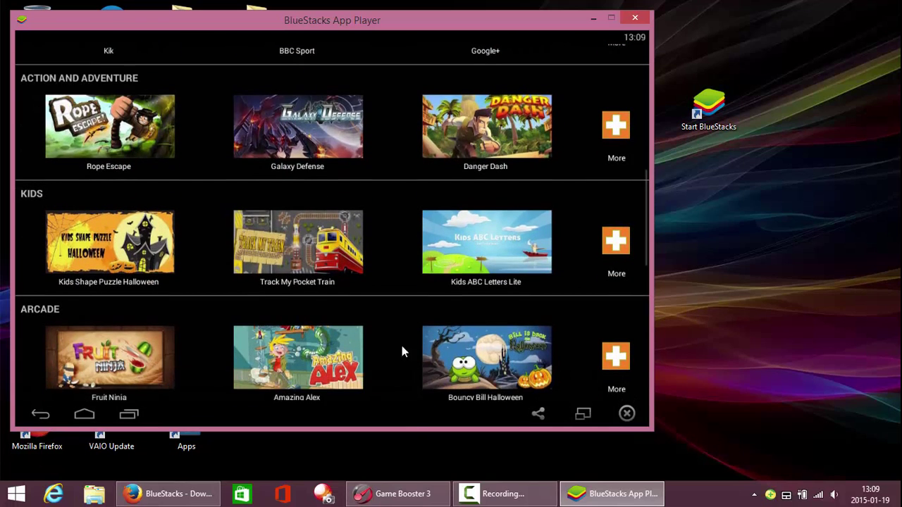
pyautogui.moveTo(419, 282); pyautogui.dragTo(423, 157)
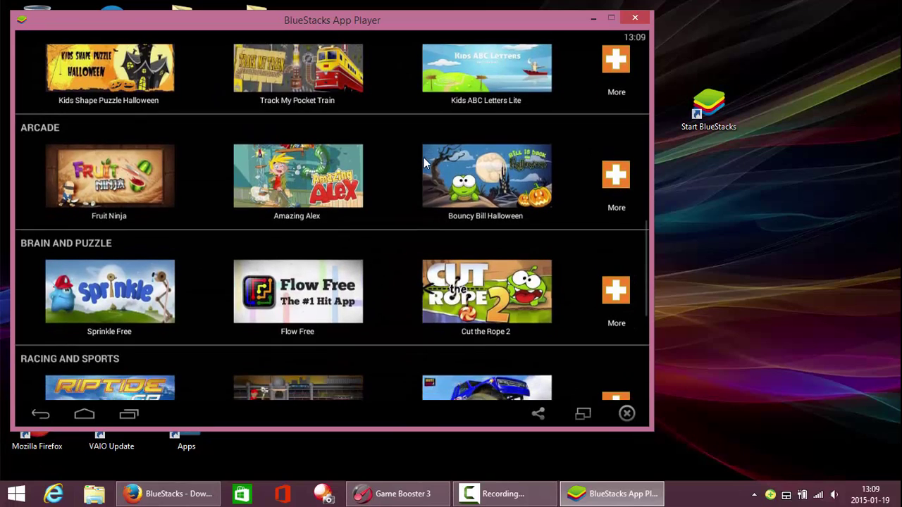
pyautogui.moveTo(417, 401); pyautogui.dragTo(404, 268)
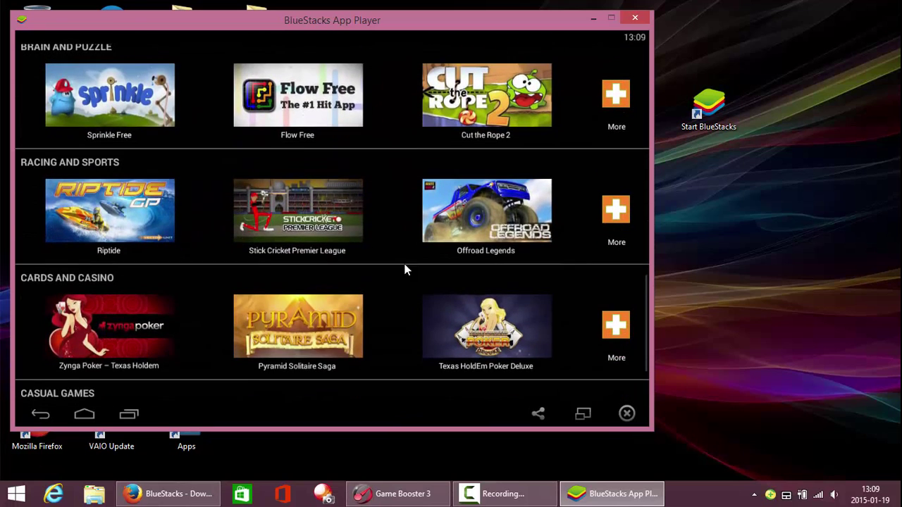
pyautogui.moveTo(414, 381); pyautogui.dragTo(395, 348)
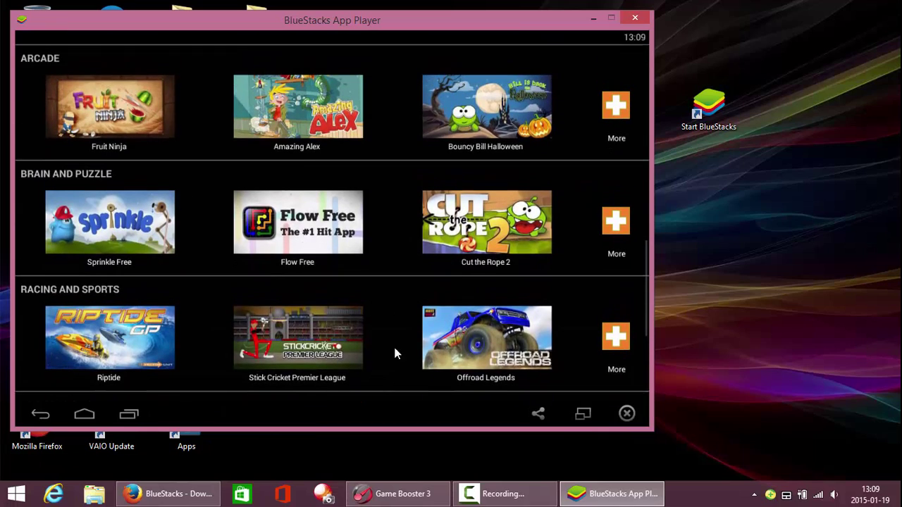
pyautogui.moveTo(395, 127); pyautogui.dragTo(395, 362)
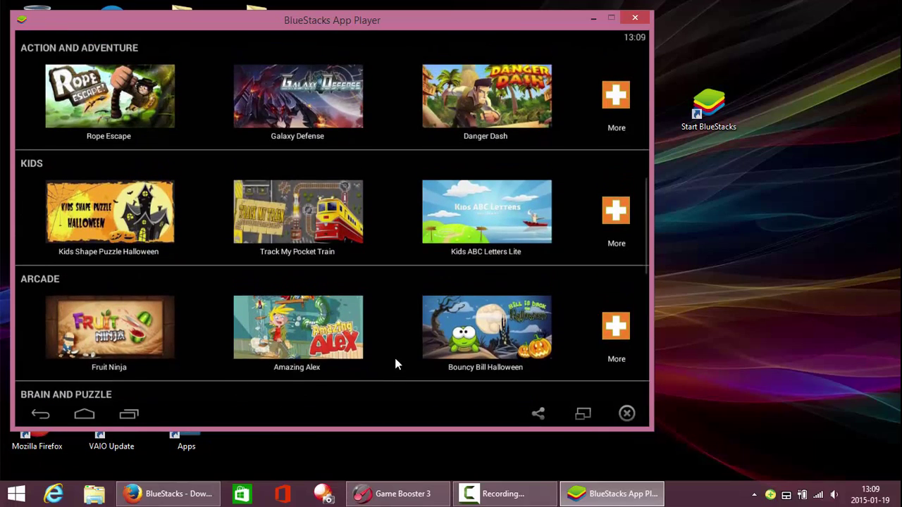
pyautogui.moveTo(396, 106); pyautogui.dragTo(382, 348)
pyautogui.moveTo(374, 148); pyautogui.dragTo(394, 205)
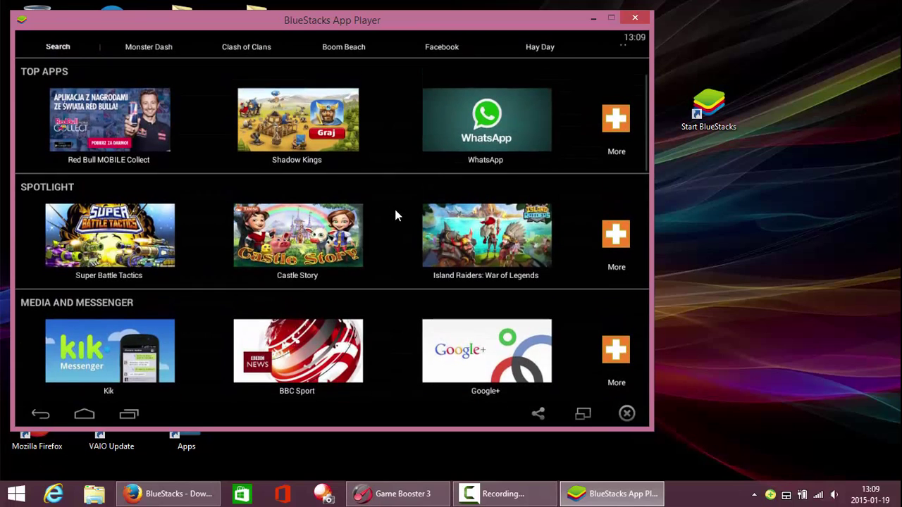
pyautogui.moveTo(399, 141); pyautogui.dragTo(406, 258)
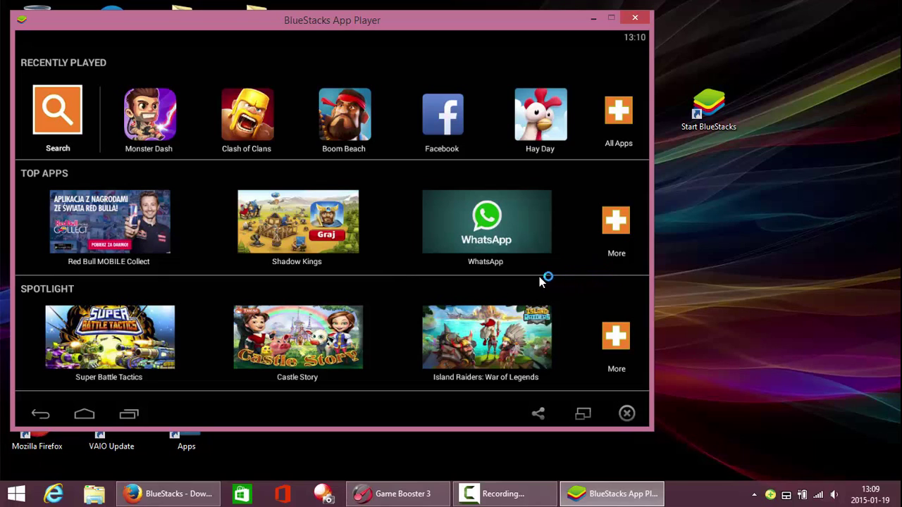
# Step: Go to the full list of played apps and open Ustawienia
pyautogui.moveTo(572, 275); pyautogui.dragTo(405, 293)
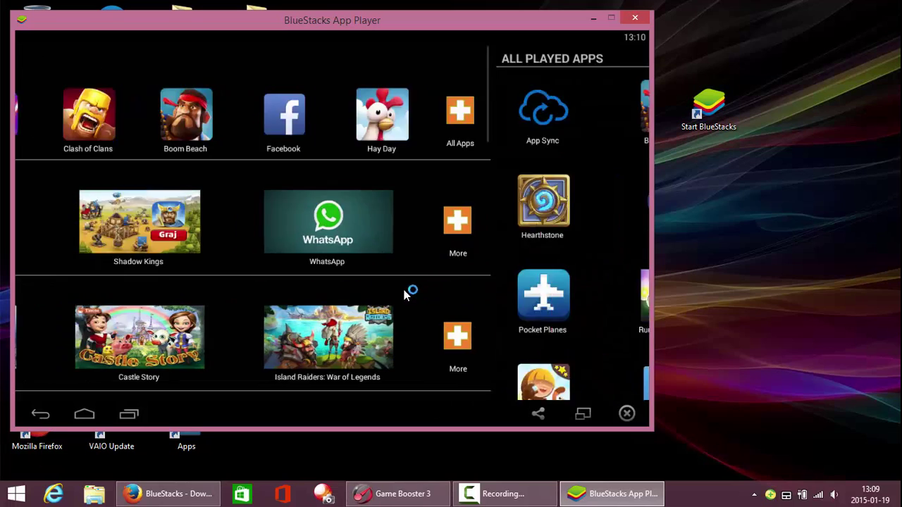
pyautogui.scroll(-1, 399, 377)
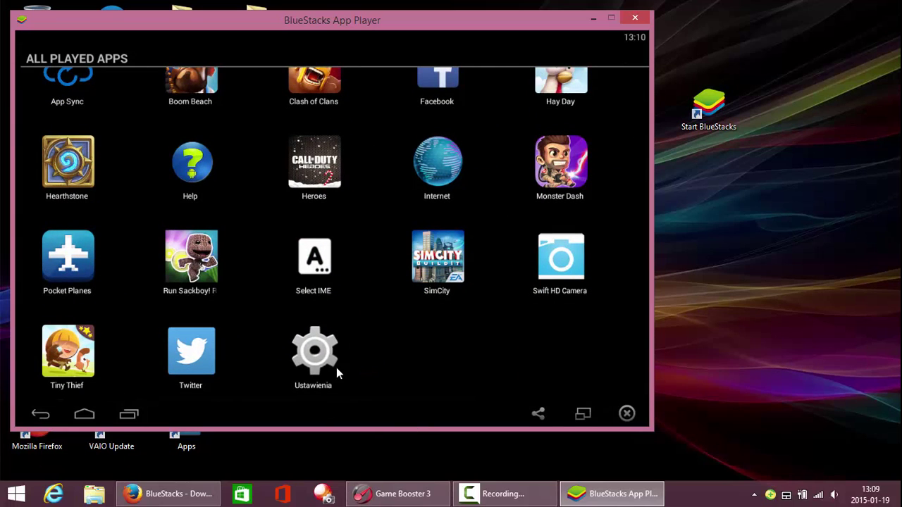
pyautogui.click(323, 349)
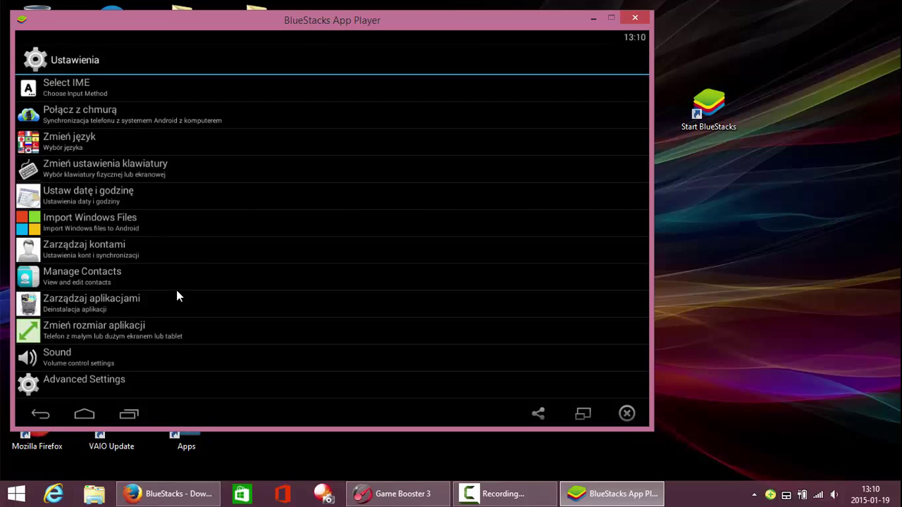
# Step: Open Zarządzaj aplikacjami in the settings, choose to delete Ace Fishing, and close the app list
pyautogui.click(122, 310)
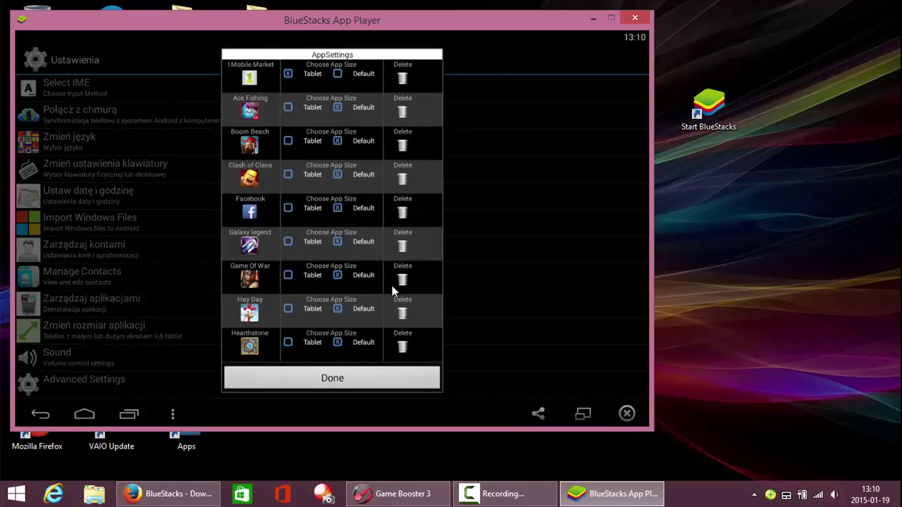
pyautogui.click(402, 111)
pyautogui.click(292, 252)
pyautogui.click(355, 380)
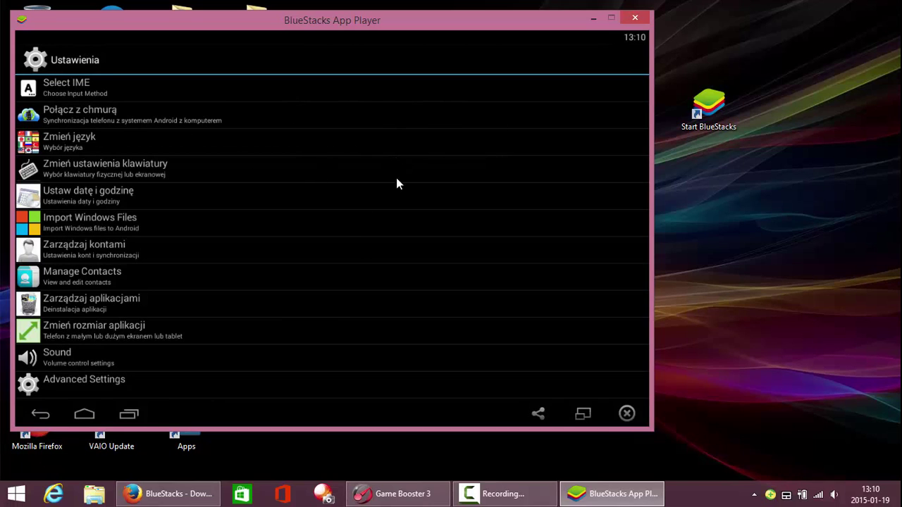
# Step: Leave the settings and return to the home screen with the recently played apps
pyautogui.click(41, 413)
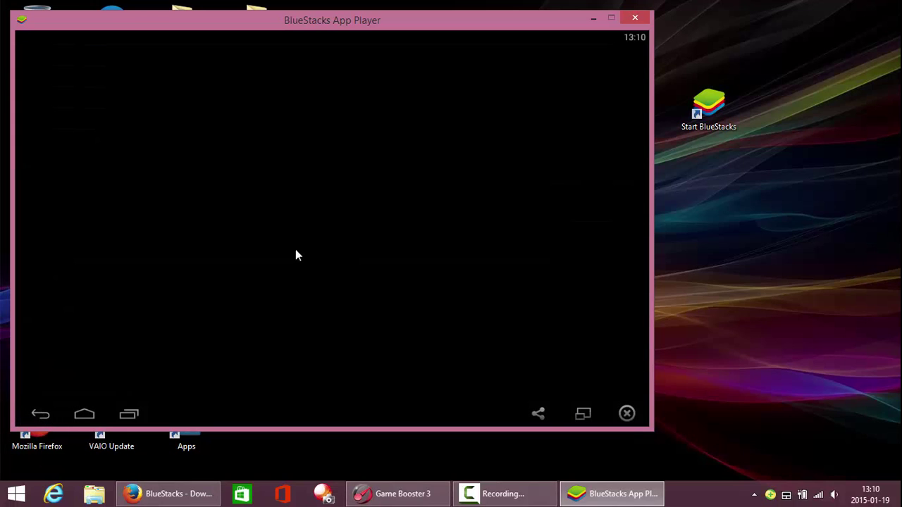
pyautogui.scroll(2, 244, 169)
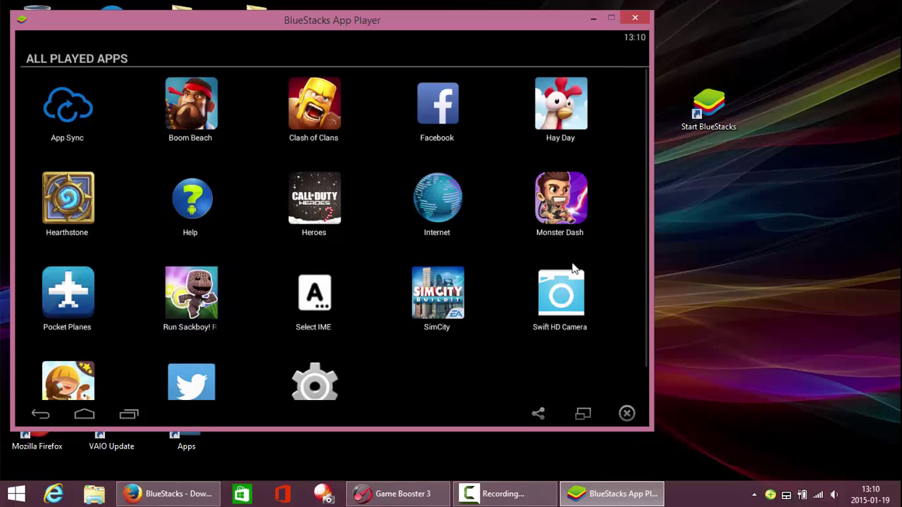
pyautogui.press('Escape')
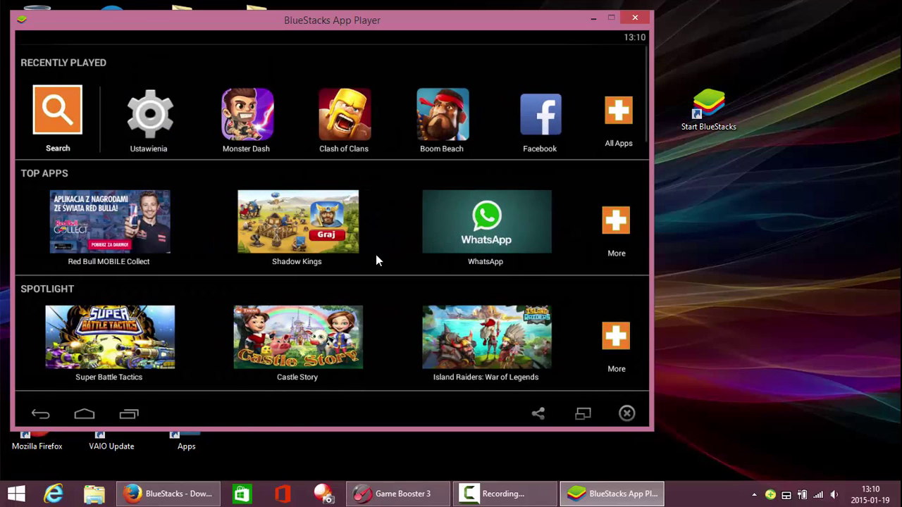
pyautogui.scroll(-1, 222, 238)
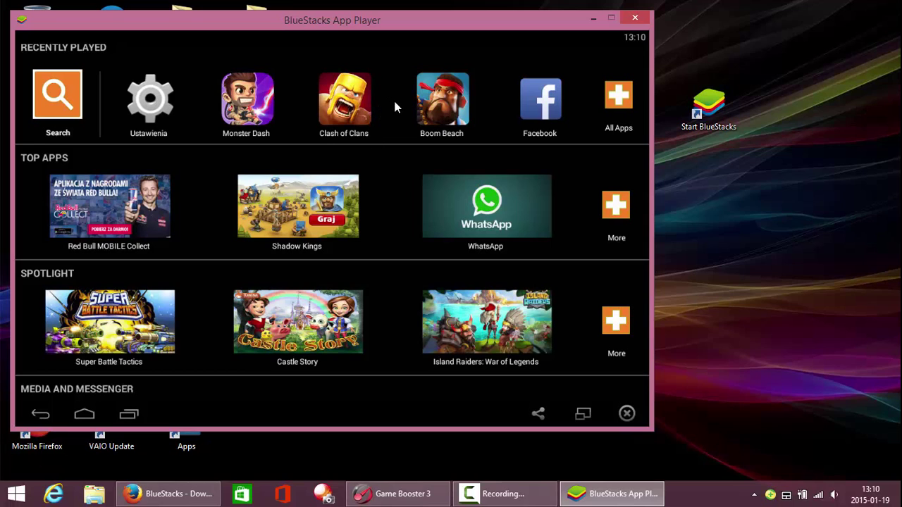
pyautogui.scroll(1, 391, 134)
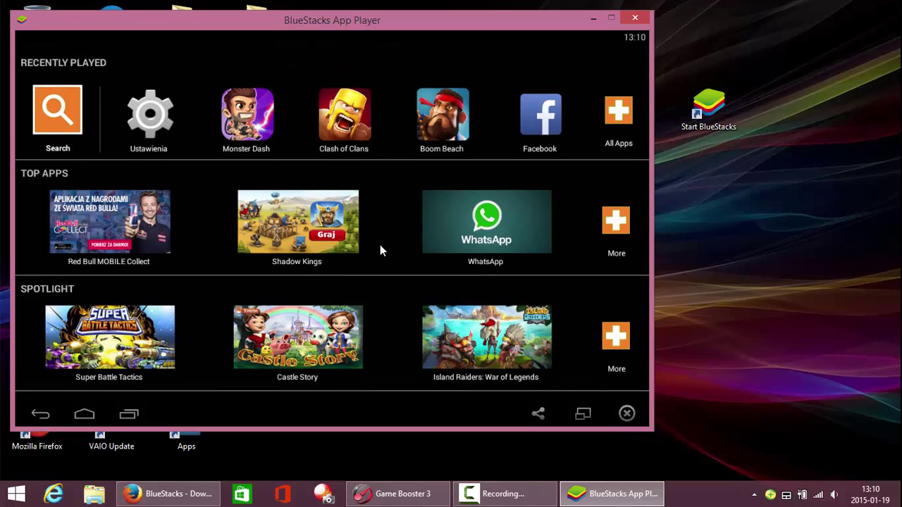
# Step: Search the apps for "hil" and open the store page of Hill Climb Racing
pyautogui.click(60, 110)
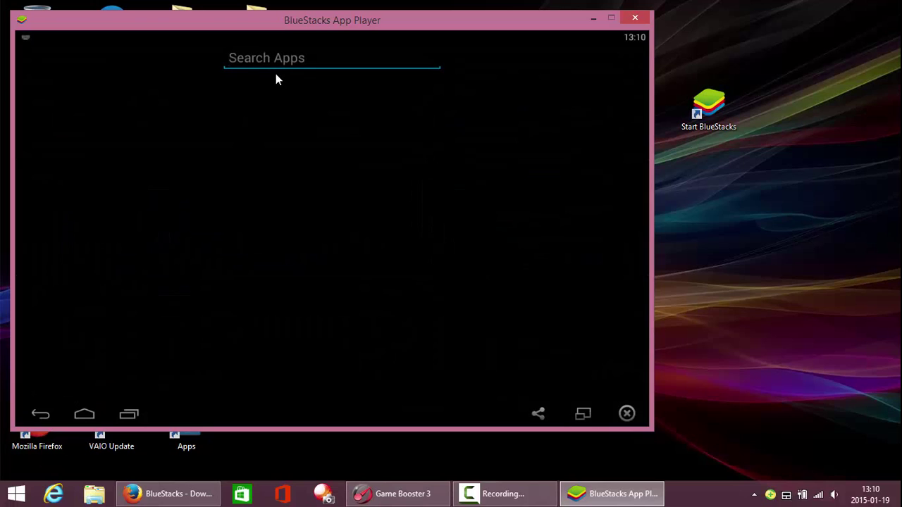
pyautogui.click(43, 416)
pyautogui.click(67, 111)
pyautogui.write('hil')
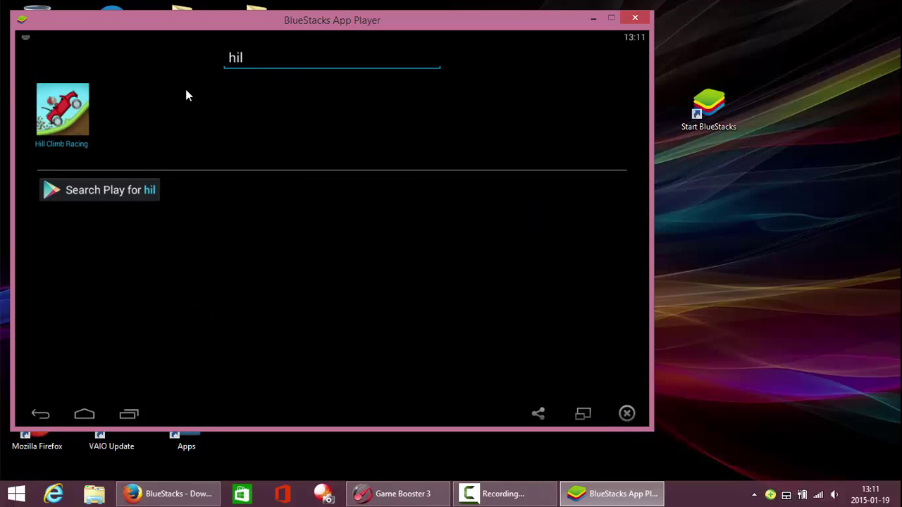
pyautogui.click(72, 123)
pyautogui.click(73, 124)
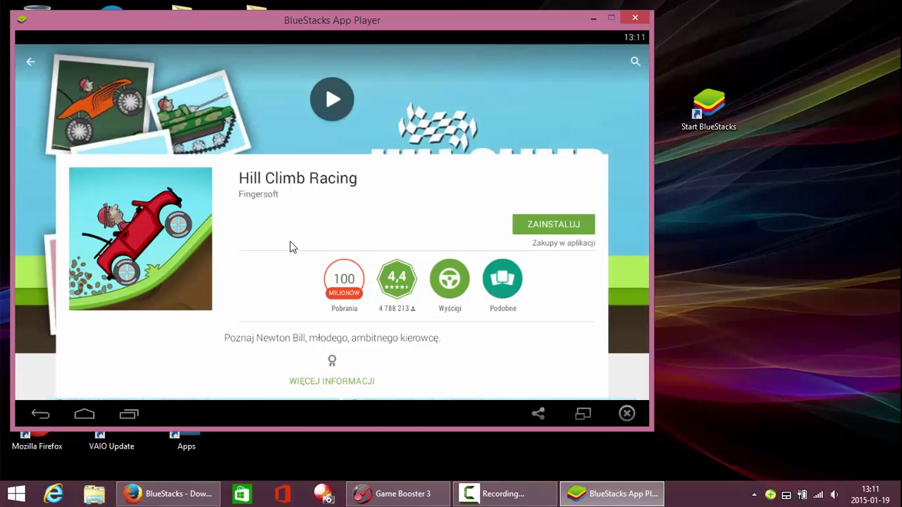
# Step: Look through the Hill Climb Racing store page, including its gameplay screenshots
pyautogui.scroll(-2, 274, 271)
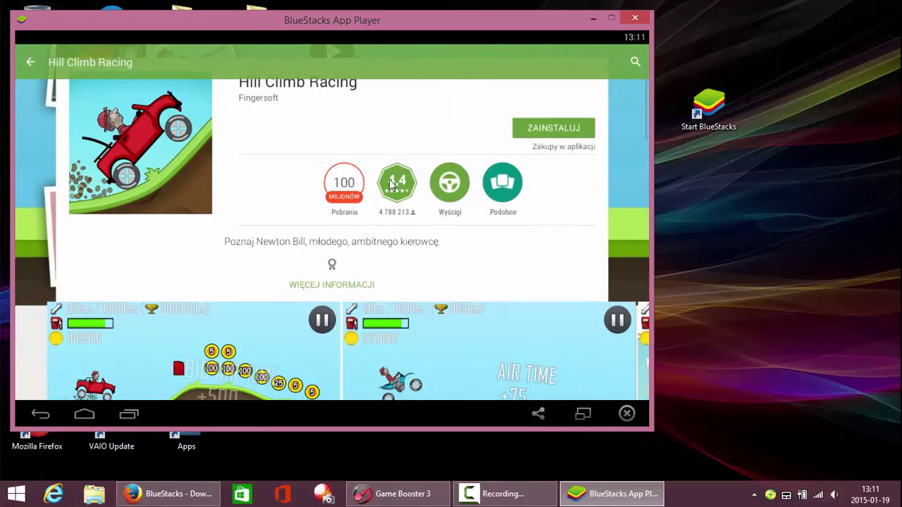
pyautogui.scroll(-1, 503, 253)
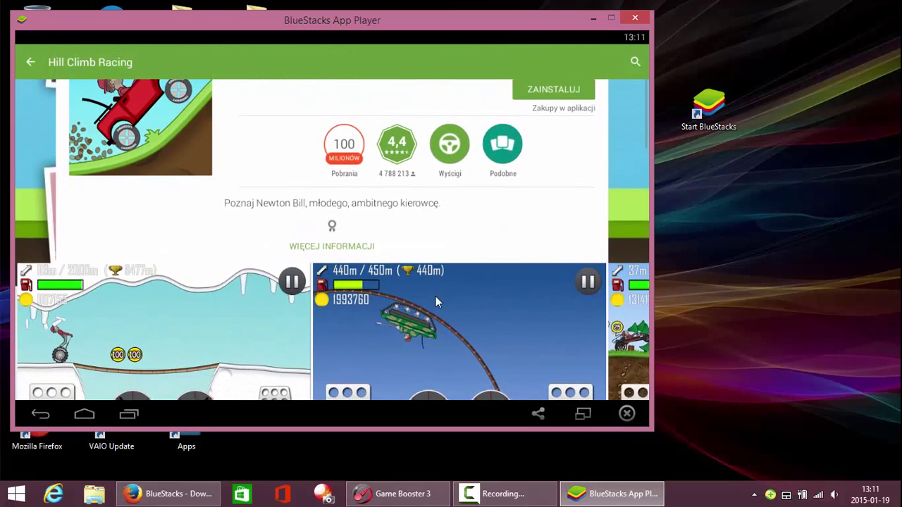
pyautogui.moveTo(446, 304); pyautogui.dragTo(302, 307)
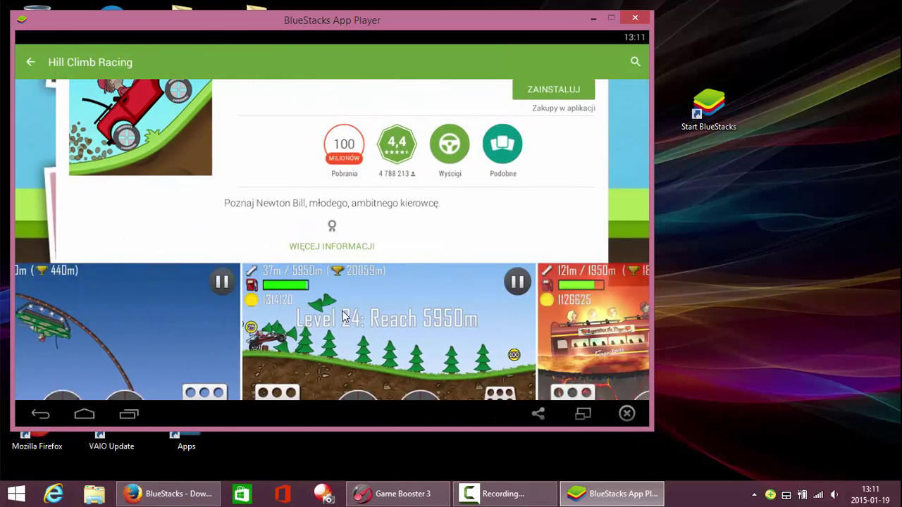
pyautogui.moveTo(579, 315); pyautogui.dragTo(314, 311)
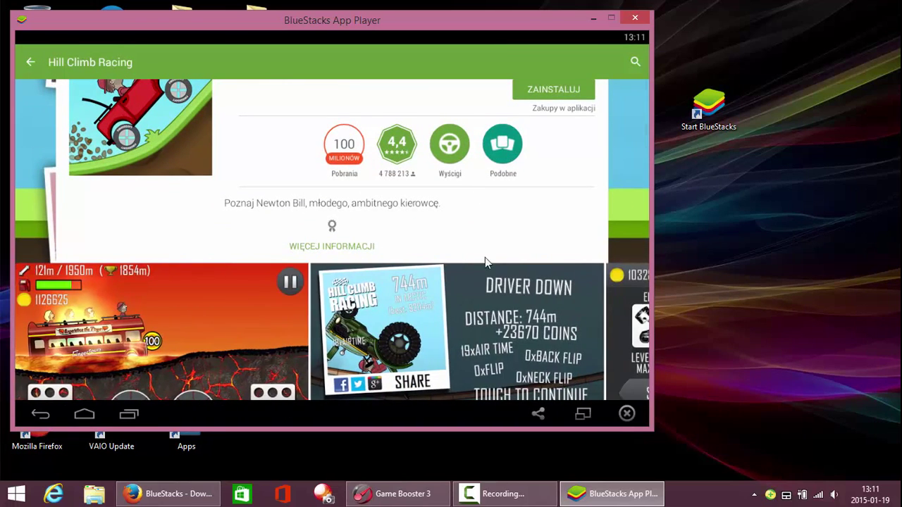
pyautogui.scroll(4, 457, 282)
# Step: Go back to the store's Aplikacje section and browse its charts, from Najlepsze płatne to Najlepsze nowe aplikacje
pyautogui.click(32, 63)
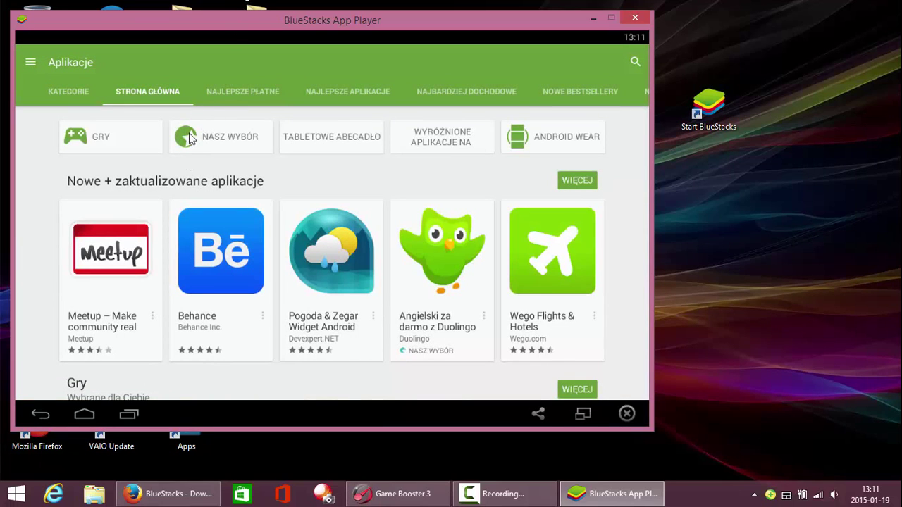
pyautogui.click(238, 92)
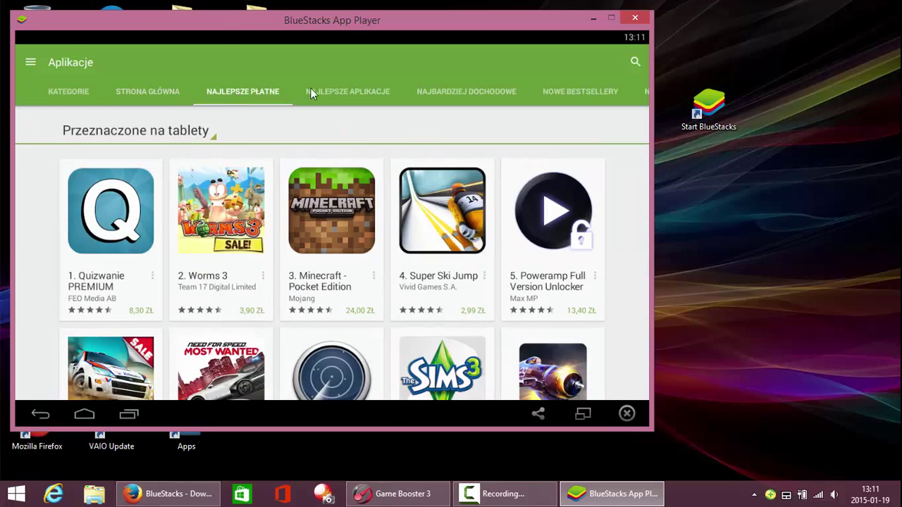
pyautogui.click(340, 93)
pyautogui.click(438, 91)
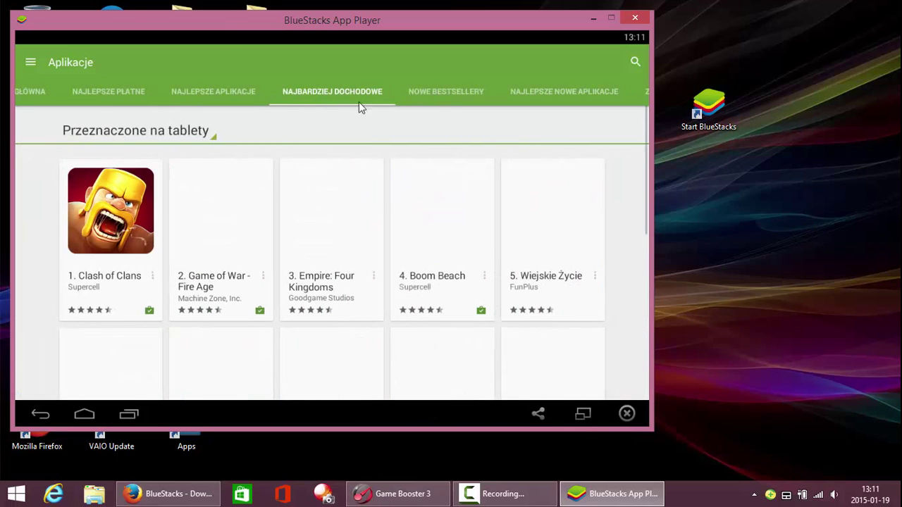
pyautogui.click(600, 89)
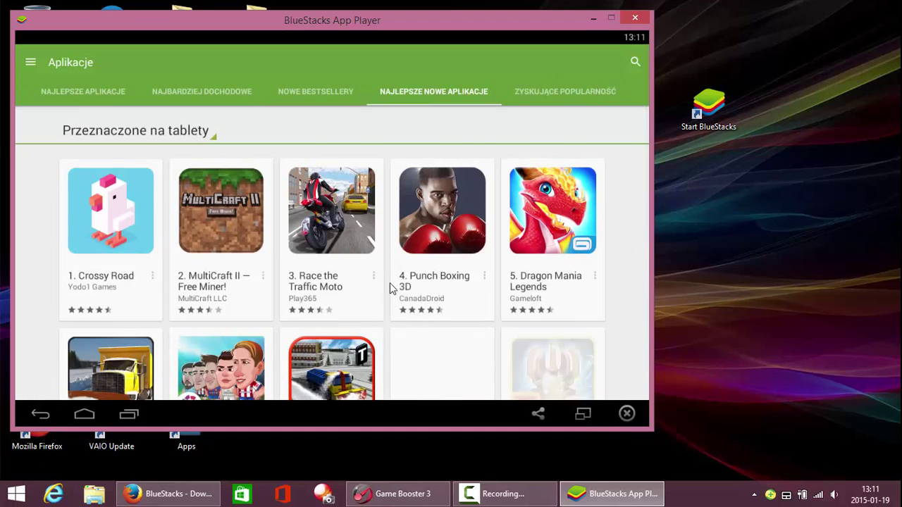
# Step: Open the store page of Head Soccer La Liga from the Najlepsze nowe aplikacje chart and look through its gameplay screenshots
pyautogui.scroll(-1, 390, 282)
pyautogui.scroll(-3, 389, 281)
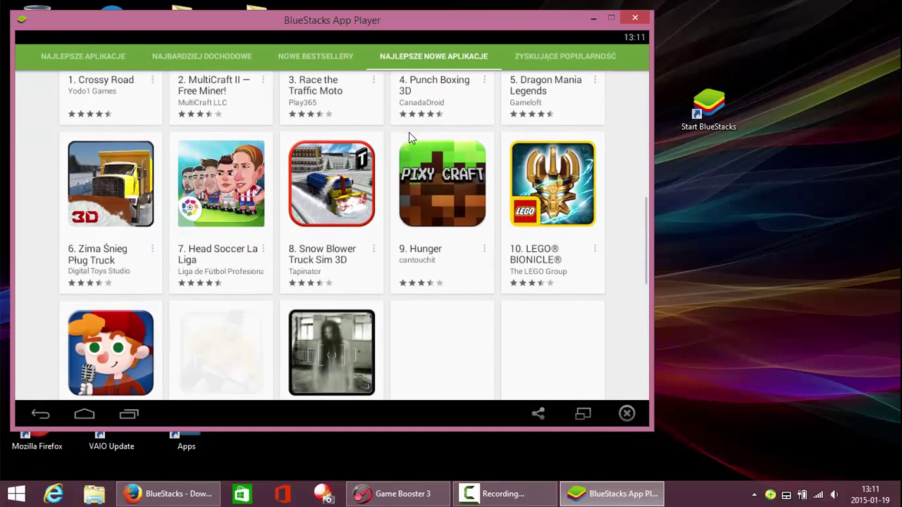
pyautogui.click(239, 199)
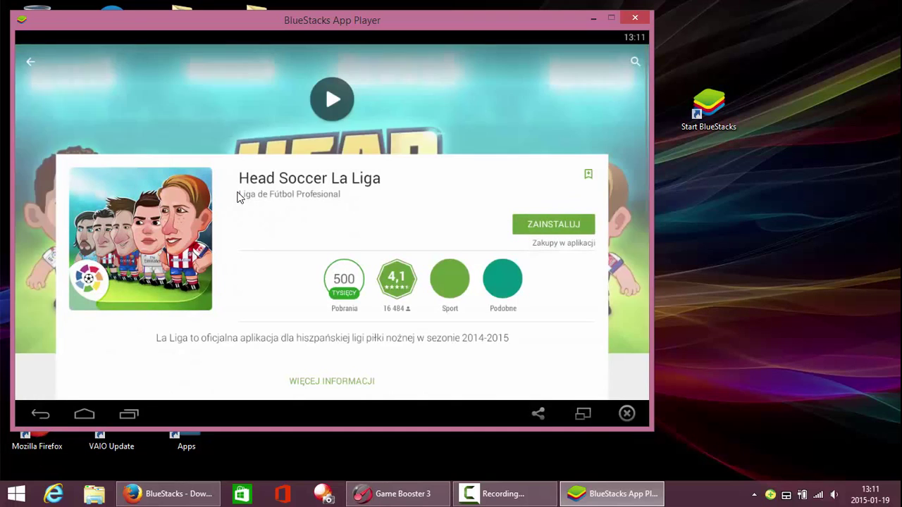
pyautogui.scroll(-3, 263, 182)
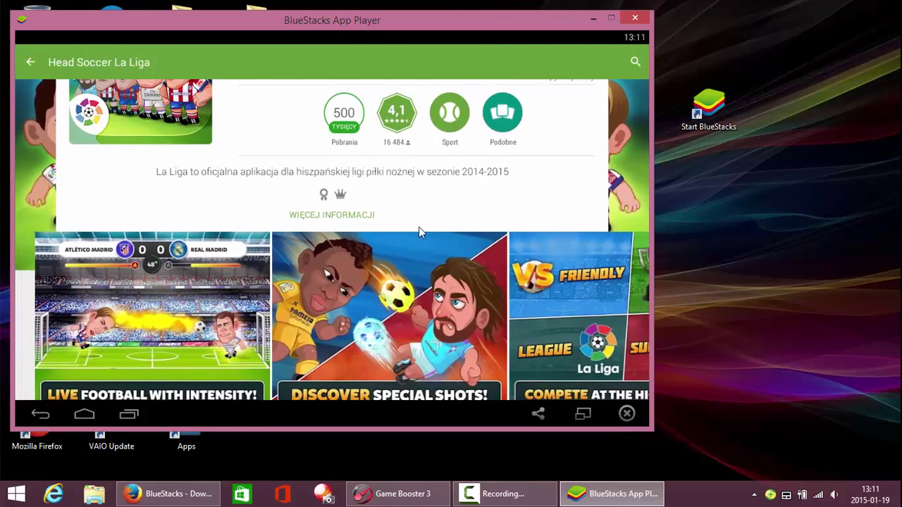
pyautogui.moveTo(614, 323); pyautogui.dragTo(263, 284)
pyautogui.scroll(3, 264, 282)
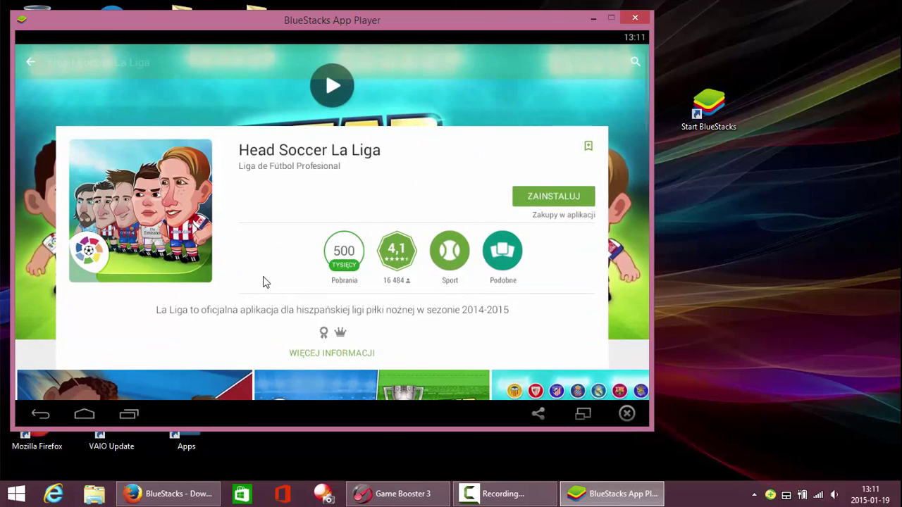
# Step: Return to the Najlepsze nowe aplikacje chart and look through its ranked apps, ending back at the first entries
pyautogui.click(28, 62)
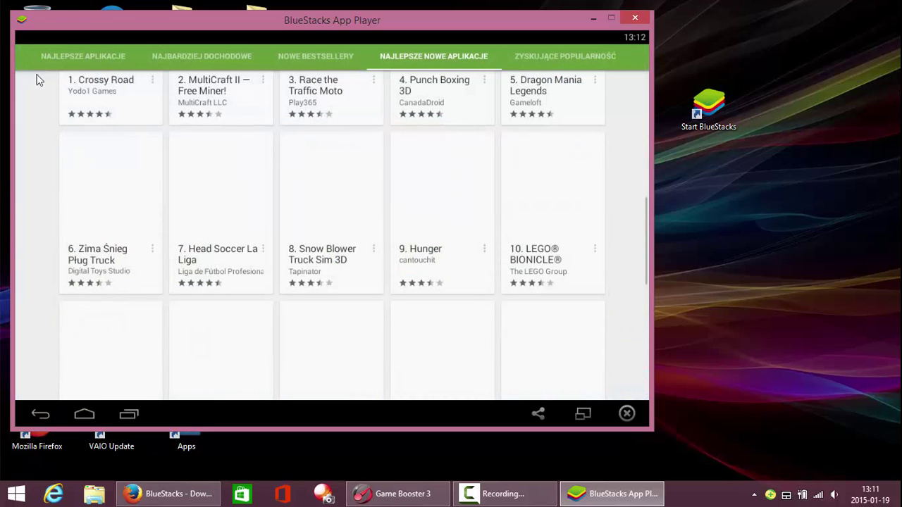
pyautogui.moveTo(338, 143); pyautogui.dragTo(369, 57)
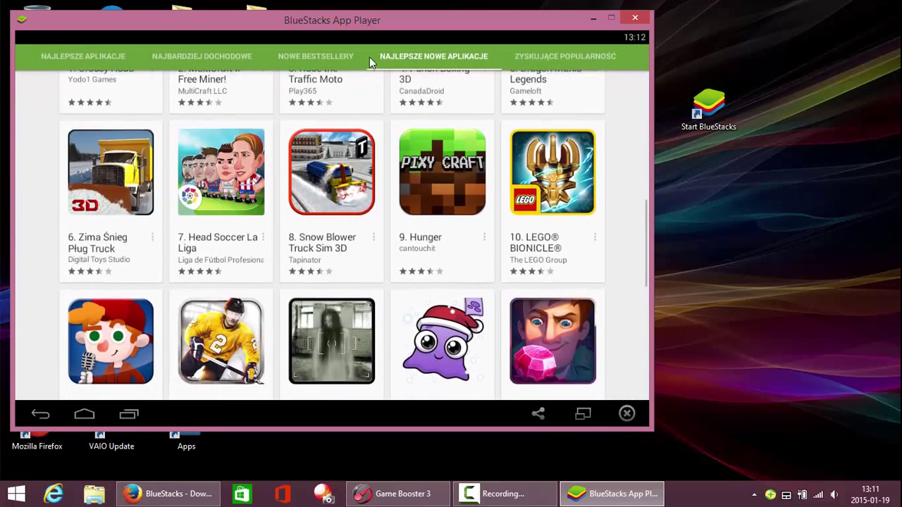
pyautogui.scroll(-3, 426, 321)
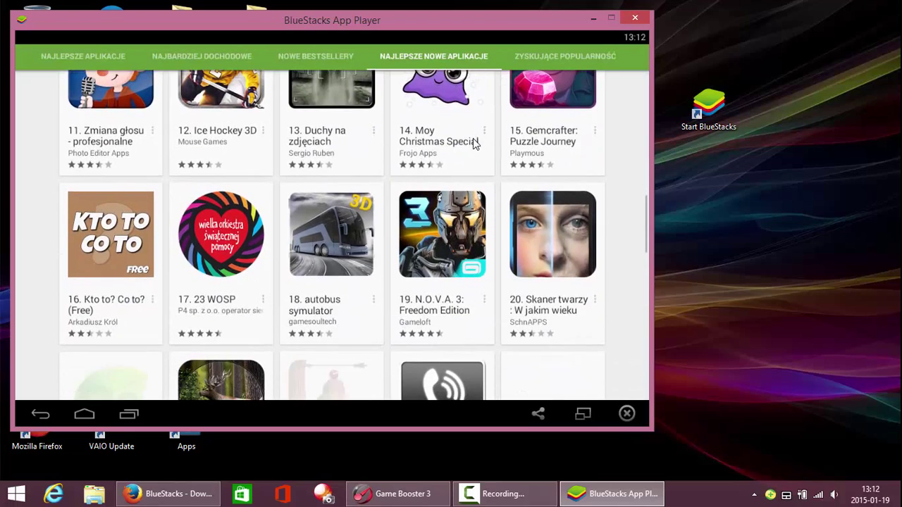
pyautogui.moveTo(426, 320); pyautogui.dragTo(440, 220)
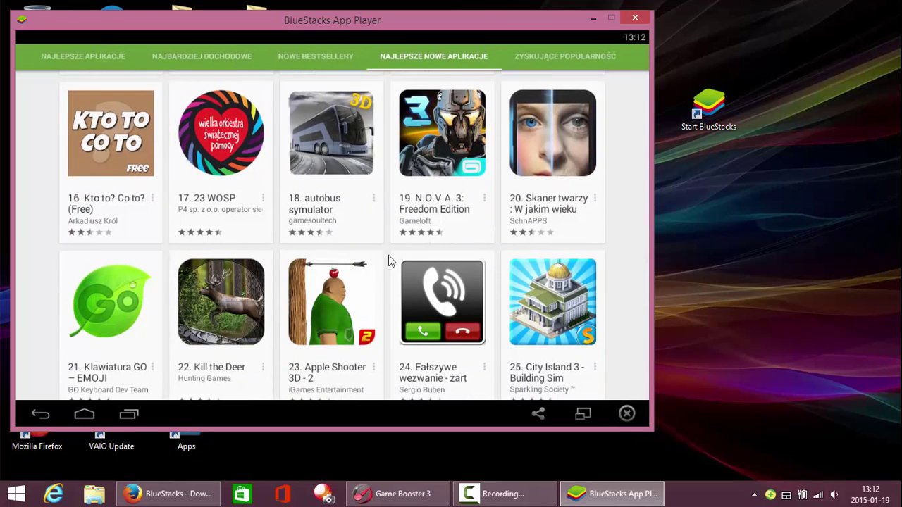
pyautogui.scroll(-2, 388, 261)
pyautogui.scroll(3, 369, 153)
pyautogui.moveTo(369, 153); pyautogui.dragTo(357, 265)
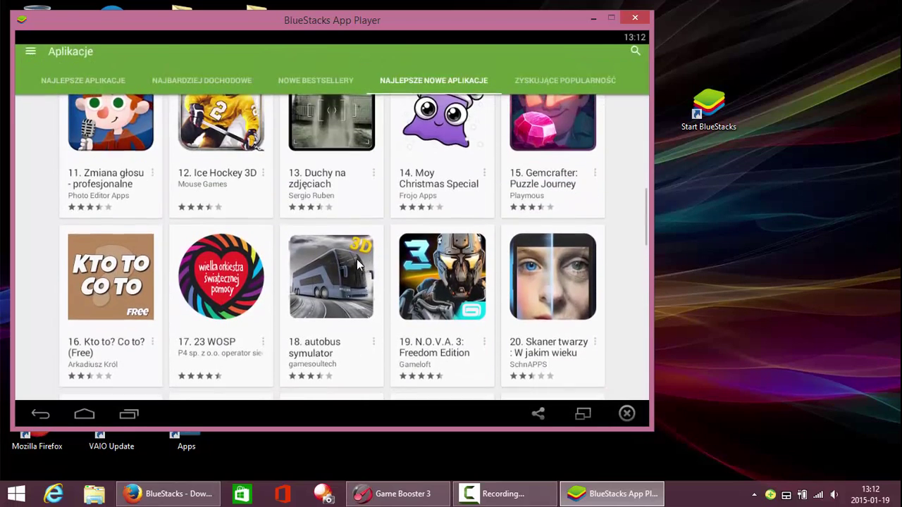
pyautogui.scroll(3, 363, 212)
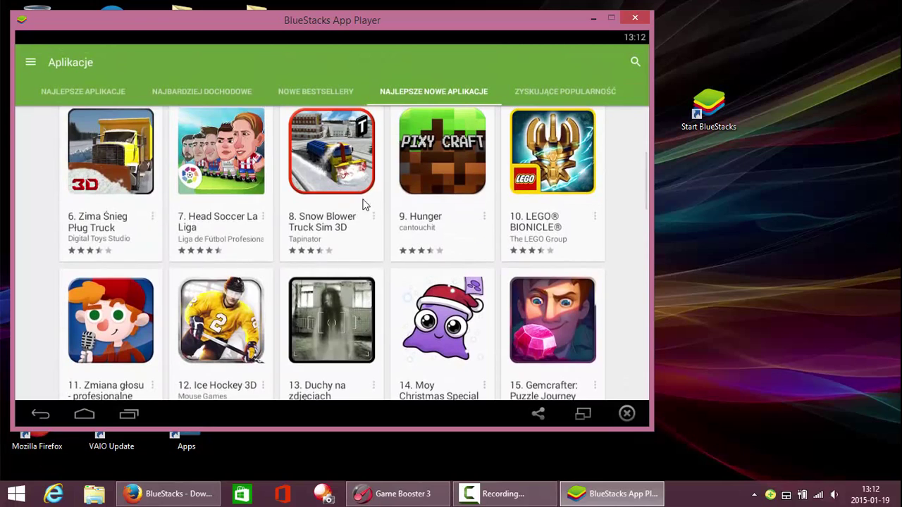
pyautogui.scroll(5, 364, 204)
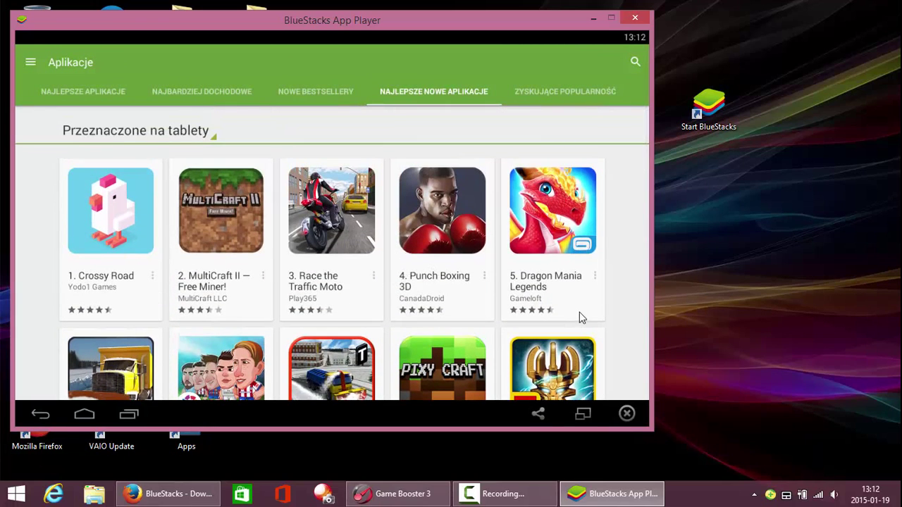
pyautogui.moveTo(579, 313); pyautogui.dragTo(597, 176)
pyautogui.scroll(3, 493, 201)
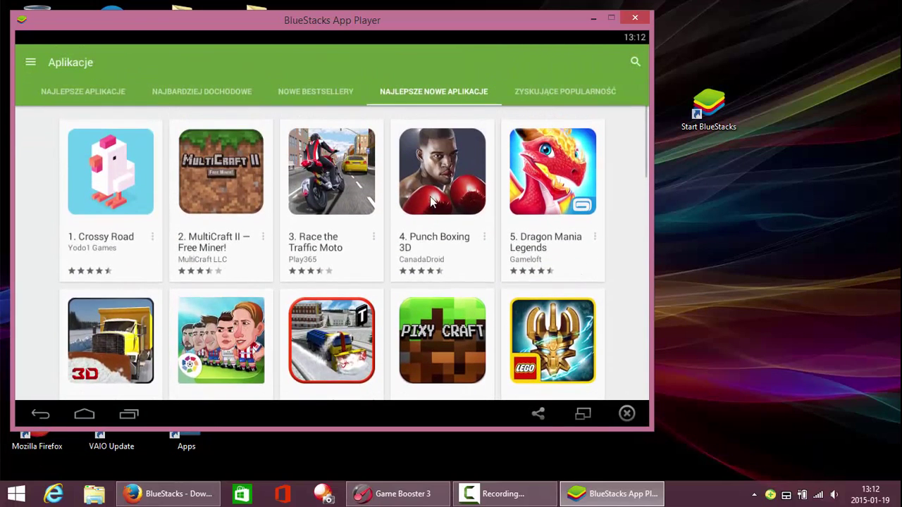
# Step: Launch Boom Beach from the home screen and collect the gold, stone, iron and wood waiting at the base's buildings
pyautogui.click(79, 417)
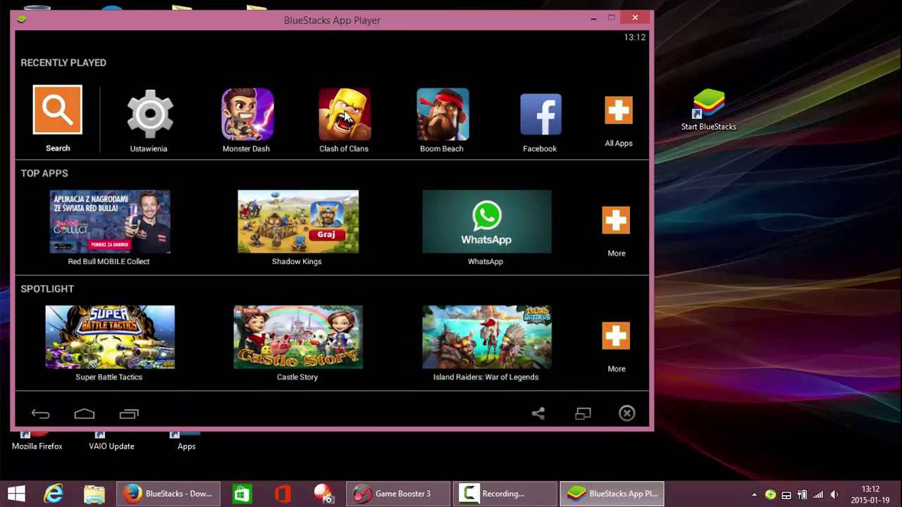
pyautogui.click(432, 119)
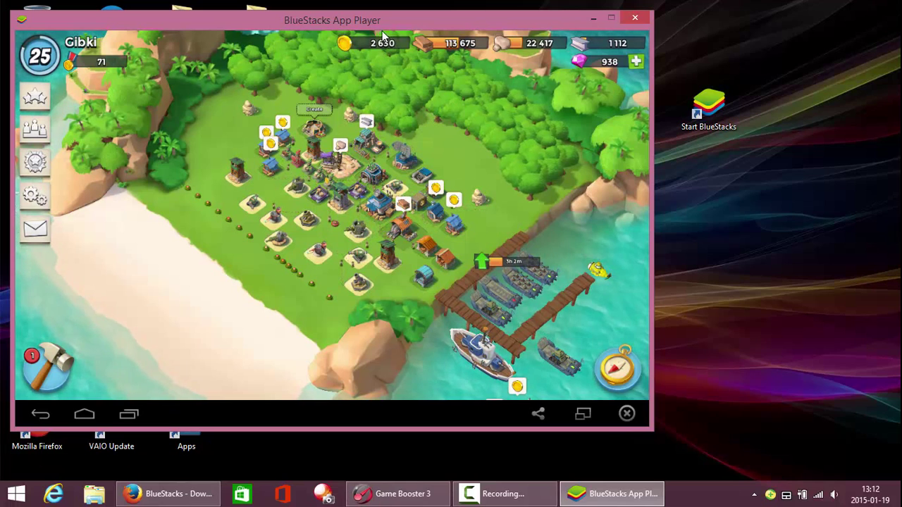
pyautogui.click(282, 132)
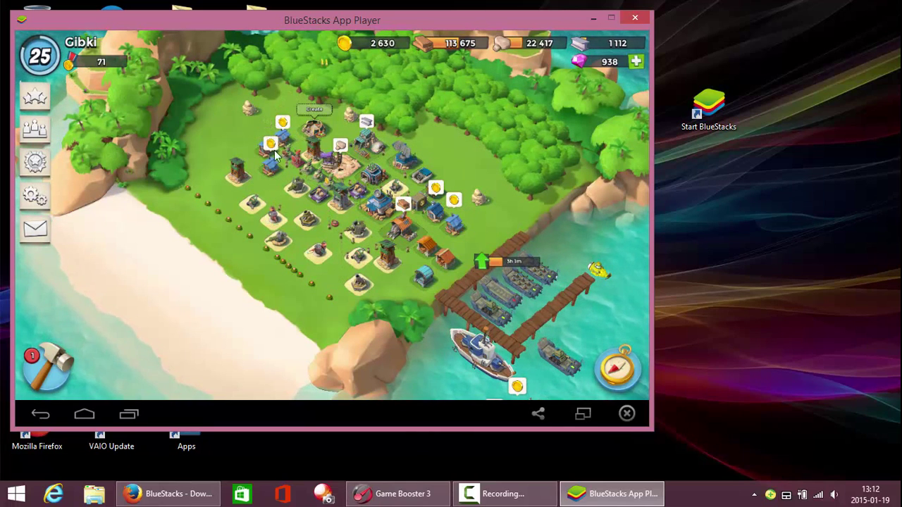
pyautogui.click(270, 145)
pyautogui.click(373, 138)
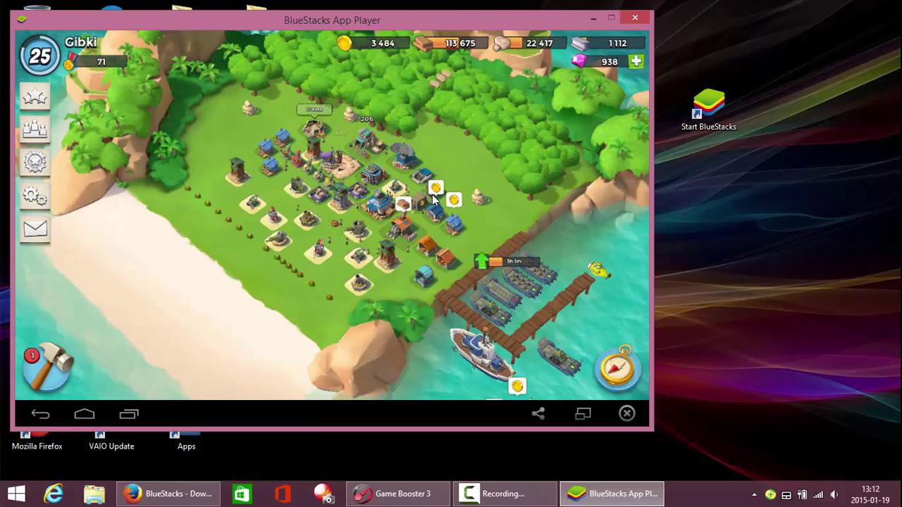
pyautogui.click(436, 189)
pyautogui.click(424, 238)
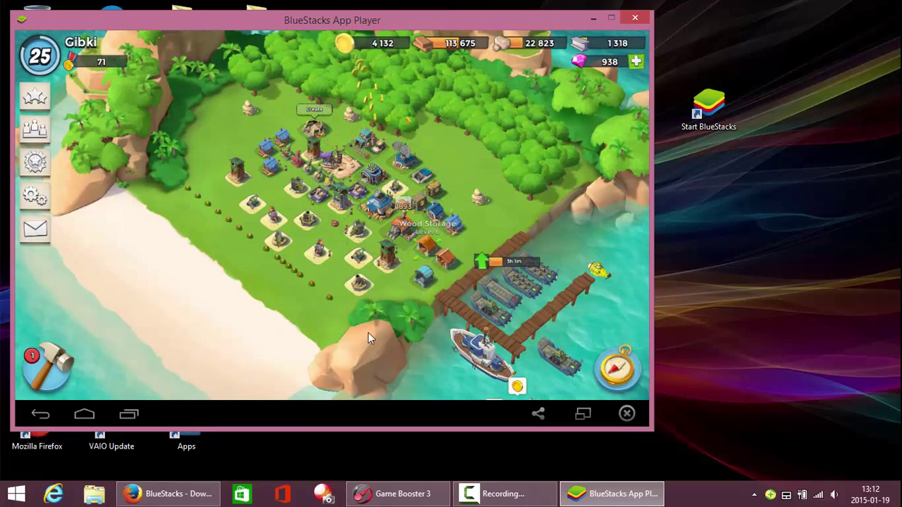
# Step: Collect the wood, stone and gold from the small boats anchored off the Boom Beach island
pyautogui.moveTo(368, 333); pyautogui.dragTo(340, 203)
pyautogui.click(467, 251)
pyautogui.click(445, 267)
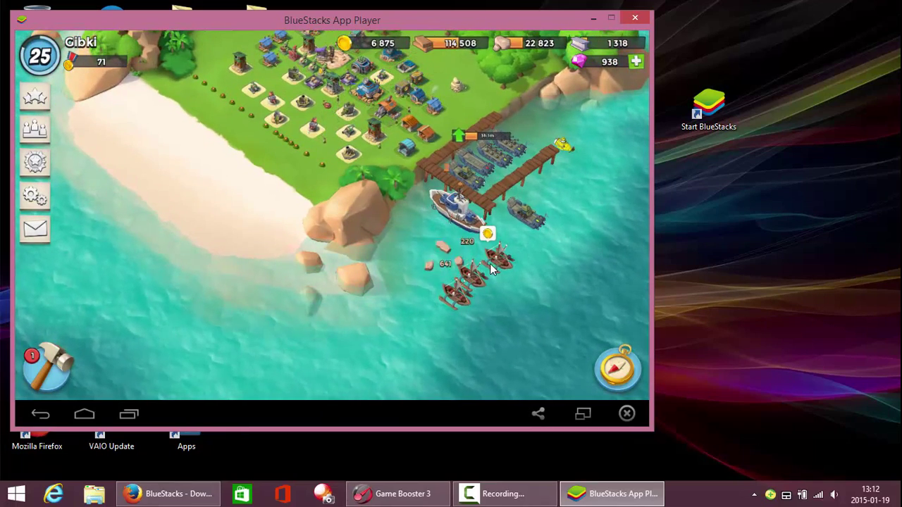
pyautogui.click(486, 234)
# Step: Check the troops offered for a Landing Craft, close the list without choosing any and look around the island
pyautogui.moveTo(512, 210); pyautogui.dragTo(496, 273)
pyautogui.click(462, 227)
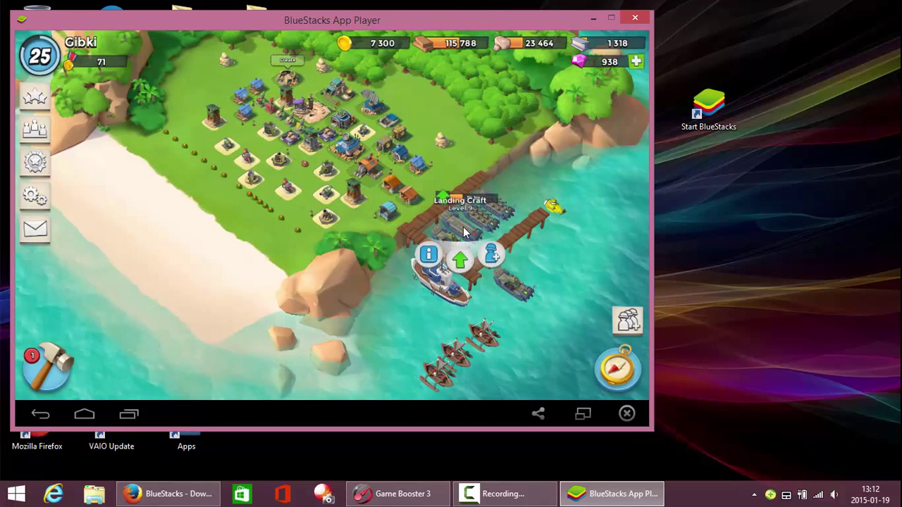
pyautogui.click(496, 252)
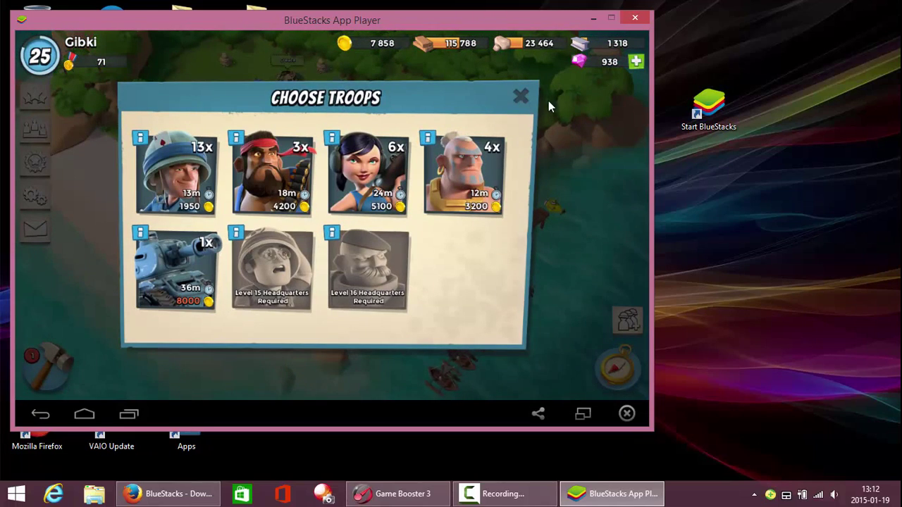
pyautogui.click(521, 96)
pyautogui.moveTo(296, 343); pyautogui.dragTo(301, 286)
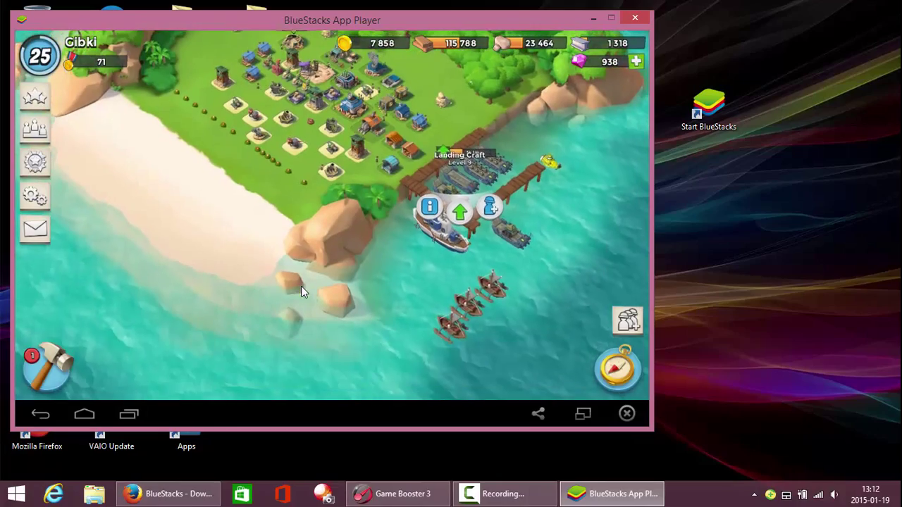
pyautogui.moveTo(200, 211); pyautogui.dragTo(217, 294)
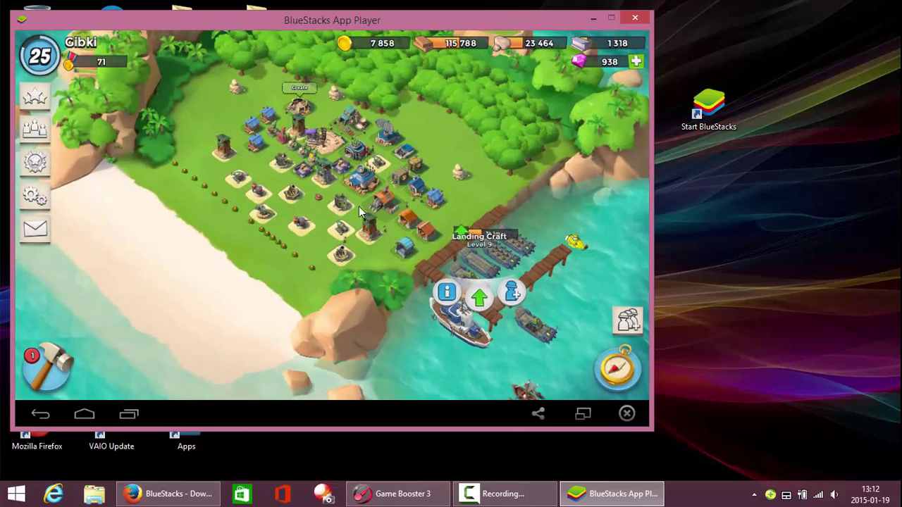
pyautogui.moveTo(326, 237); pyautogui.dragTo(279, 296)
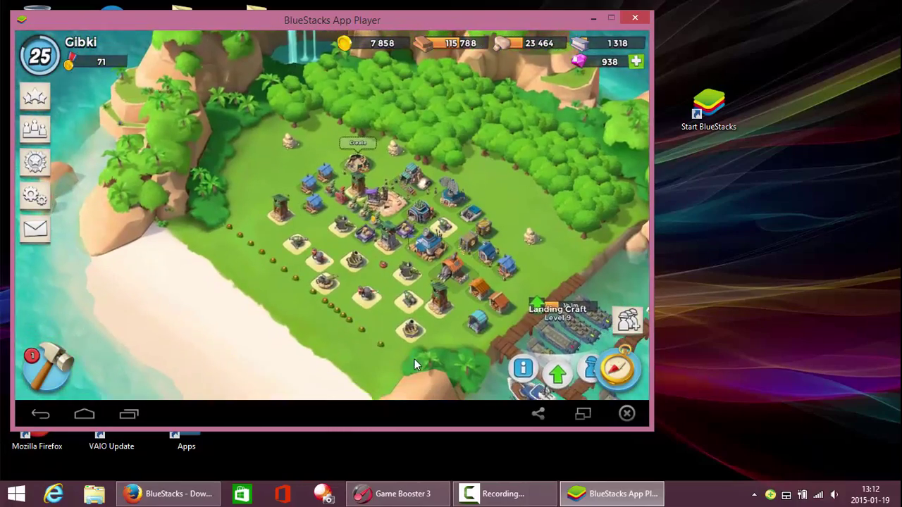
pyautogui.moveTo(414, 359); pyautogui.dragTo(374, 193)
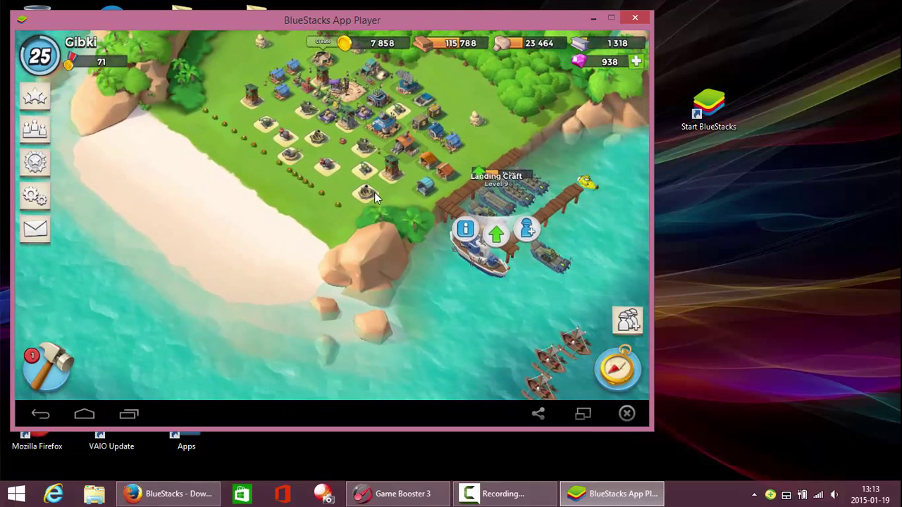
# Step: Launch Clash of Clans from the home screen and collect the village's elixir, dark elixir and the gold from its lower mines
pyautogui.click(84, 414)
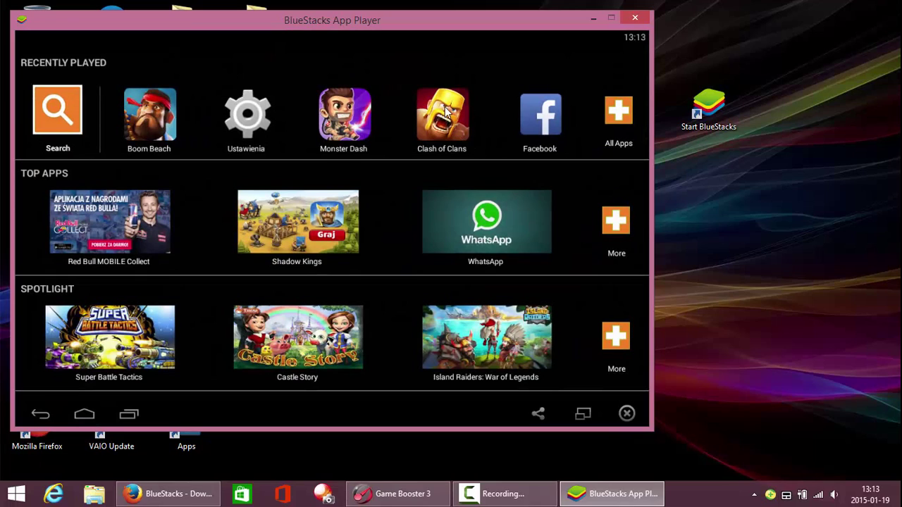
pyautogui.click(445, 111)
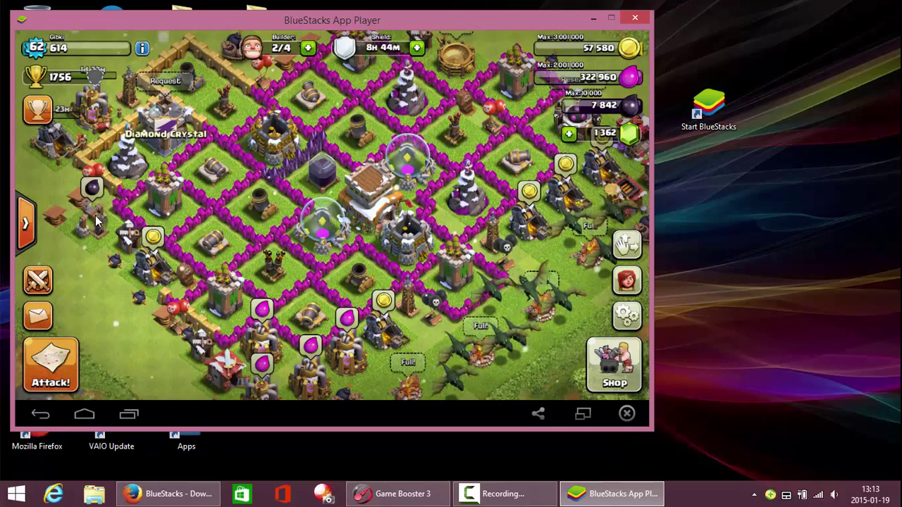
pyautogui.click(151, 271)
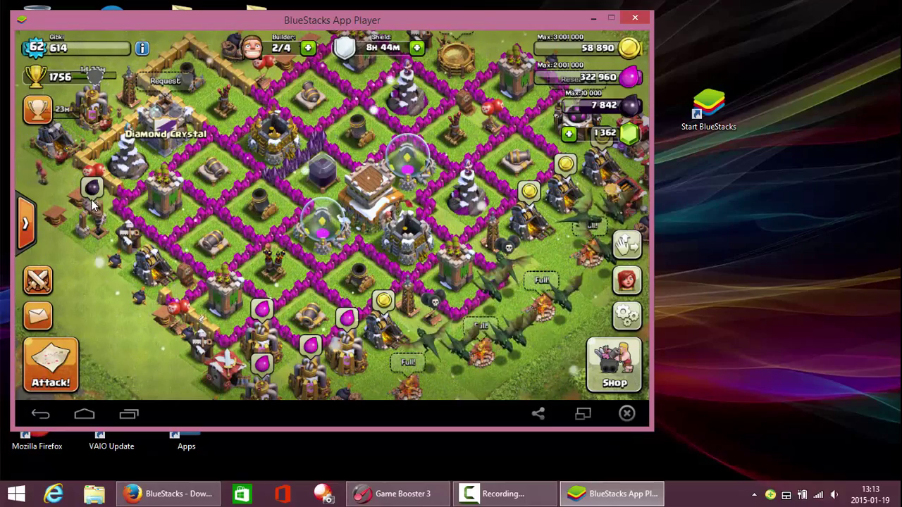
pyautogui.moveTo(272, 343); pyautogui.dragTo(272, 296)
pyautogui.click(271, 296)
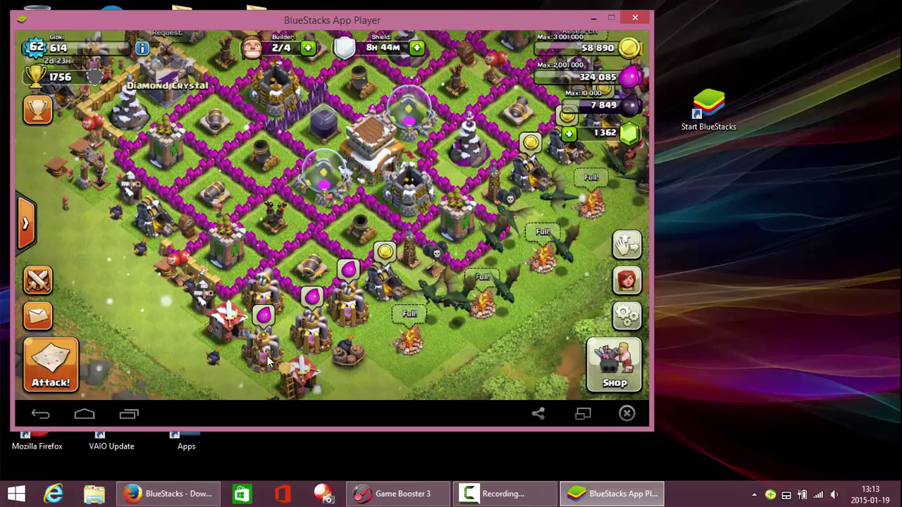
pyautogui.click(263, 320)
pyautogui.click(312, 301)
pyautogui.click(348, 273)
pyautogui.click(391, 289)
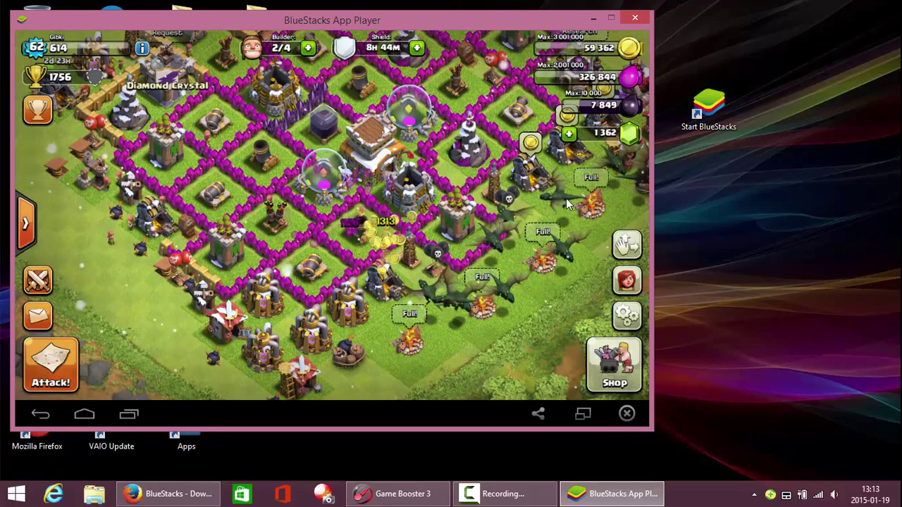
# Step: Switch the player to full screen and collect from the village's remaining gold mines and its upper elixir collector
pyautogui.click(584, 416)
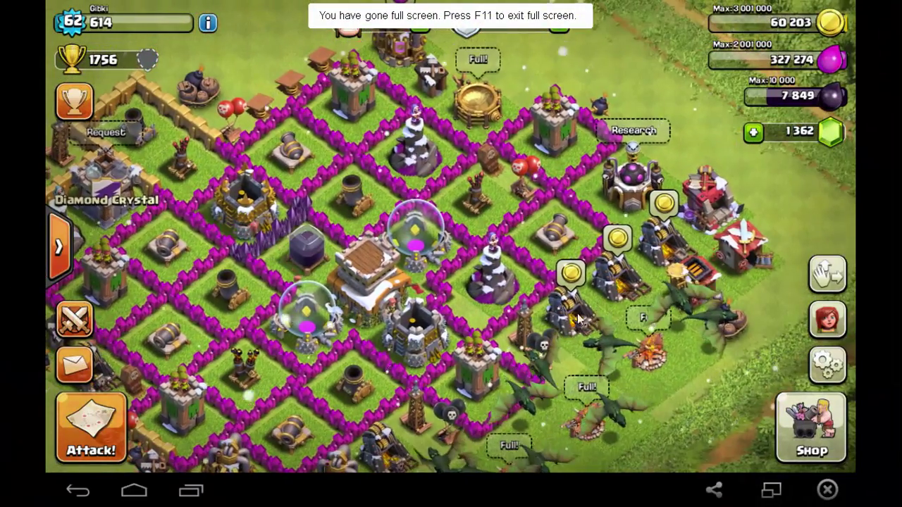
pyautogui.click(571, 302)
pyautogui.click(624, 276)
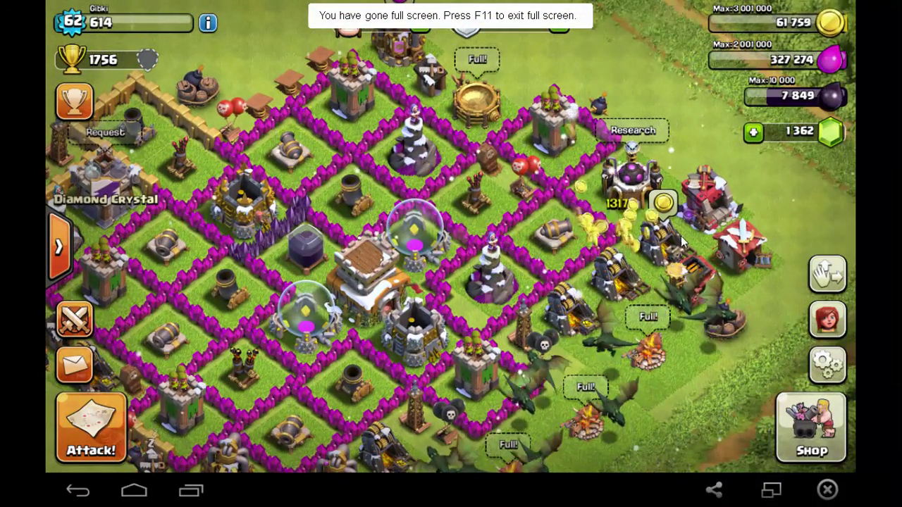
pyautogui.click(678, 234)
pyautogui.moveTo(379, 151); pyautogui.dragTo(399, 246)
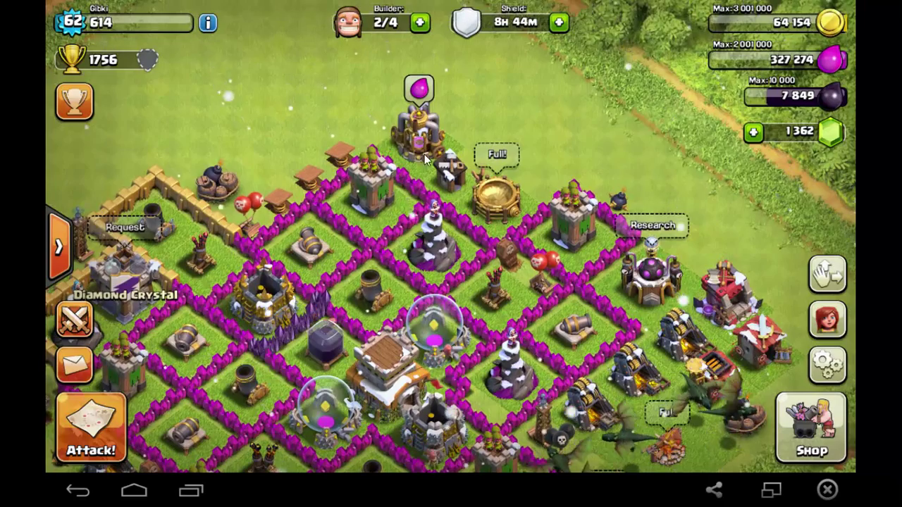
pyautogui.moveTo(387, 190); pyautogui.dragTo(416, 267)
pyautogui.click(447, 165)
pyautogui.moveTo(217, 386); pyautogui.dragTo(397, 272)
pyautogui.moveTo(537, 391); pyautogui.dragTo(521, 299)
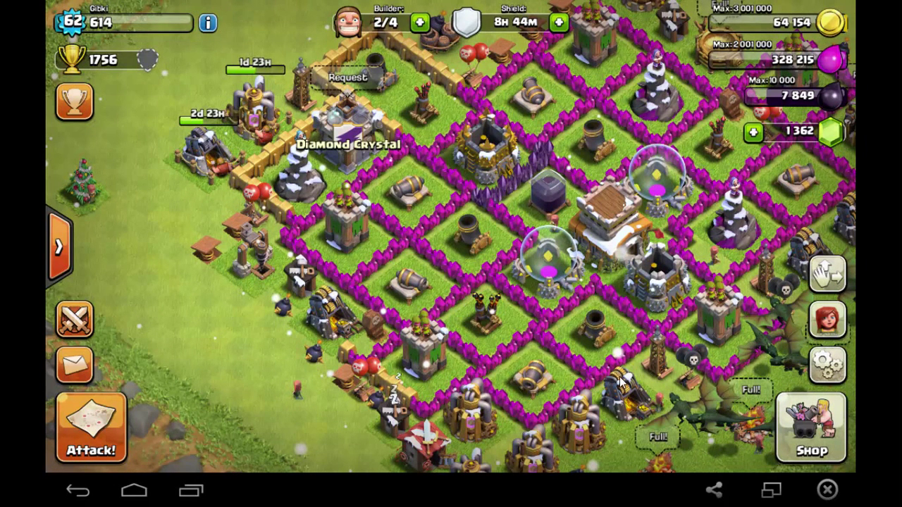
# Step: Leave full screen and the game for the home screen, and move the player window closer to the middle of the desktop
pyautogui.click(767, 490)
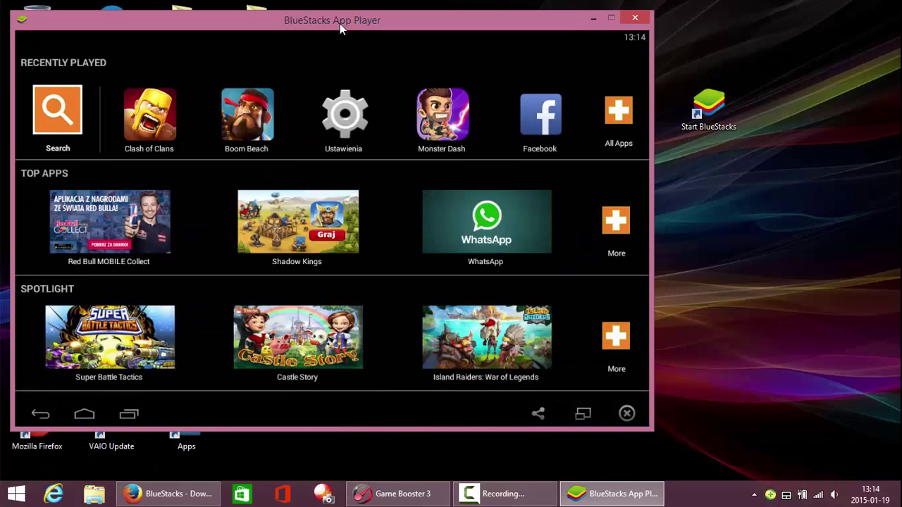
pyautogui.moveTo(340, 23); pyautogui.dragTo(425, 29)
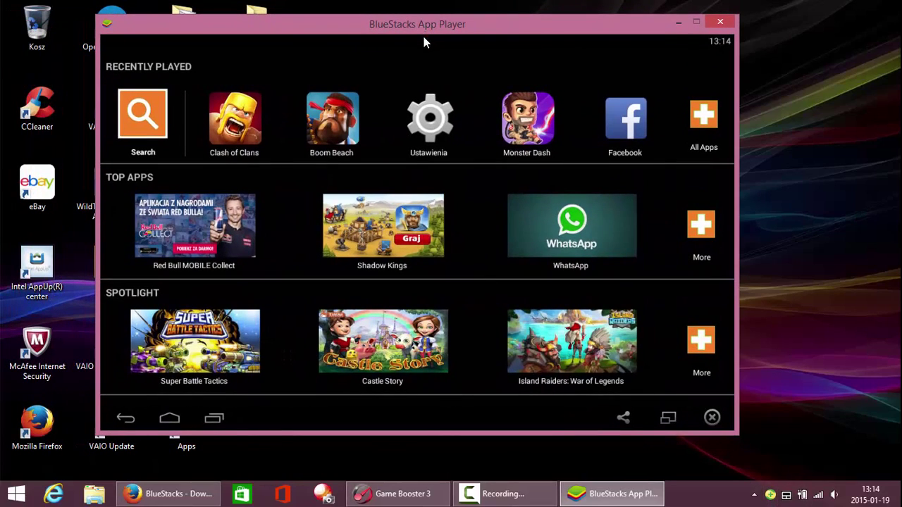